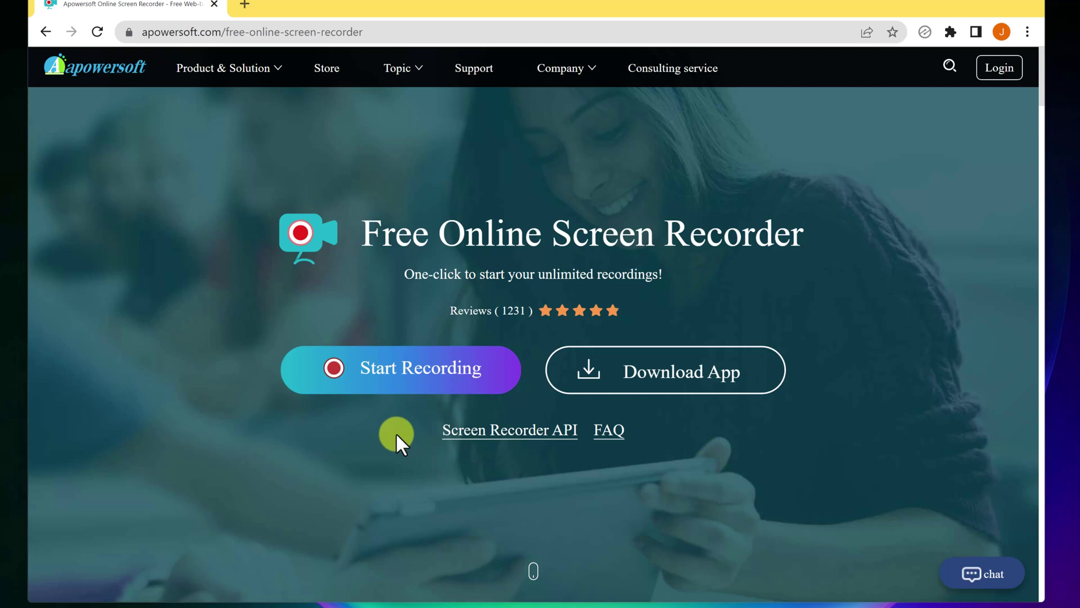
# Add webcam and microphone sources, allow camera and mic access, and start recording
pyautogui.click(398, 378)
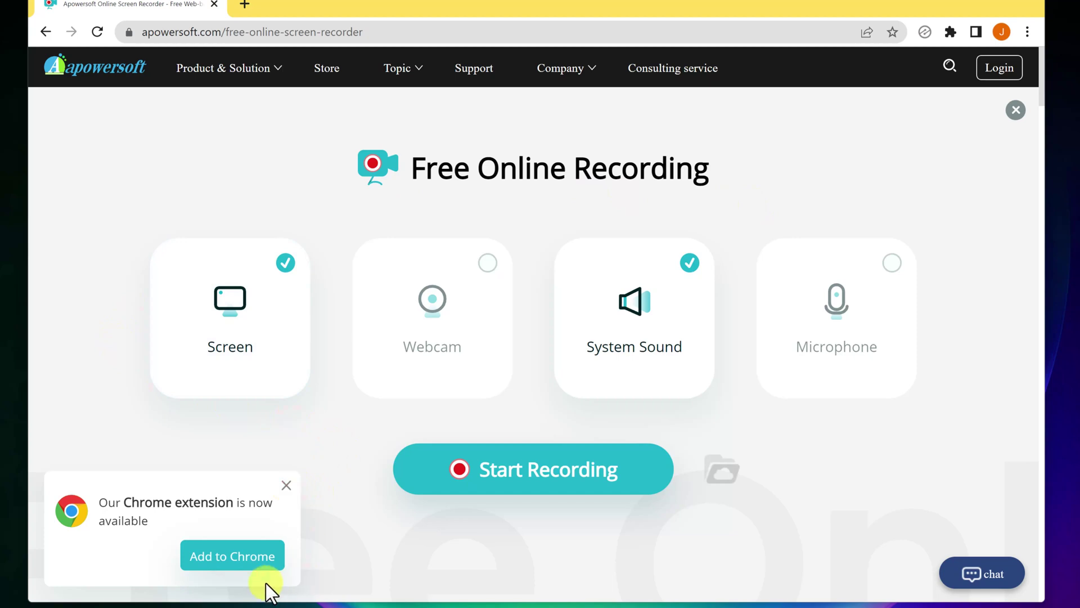
pyautogui.click(286, 484)
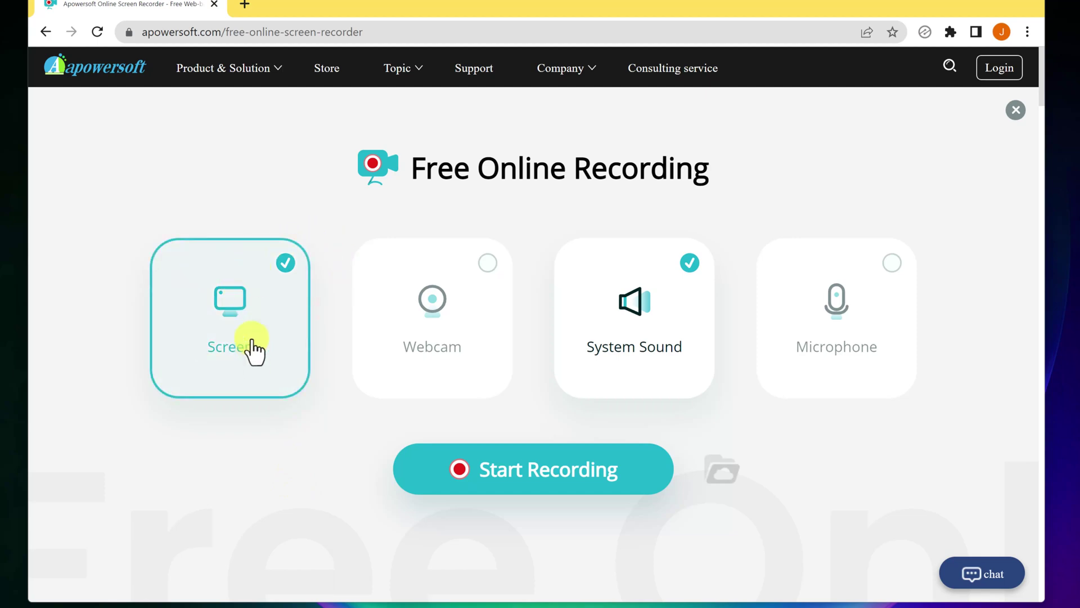
pyautogui.click(485, 265)
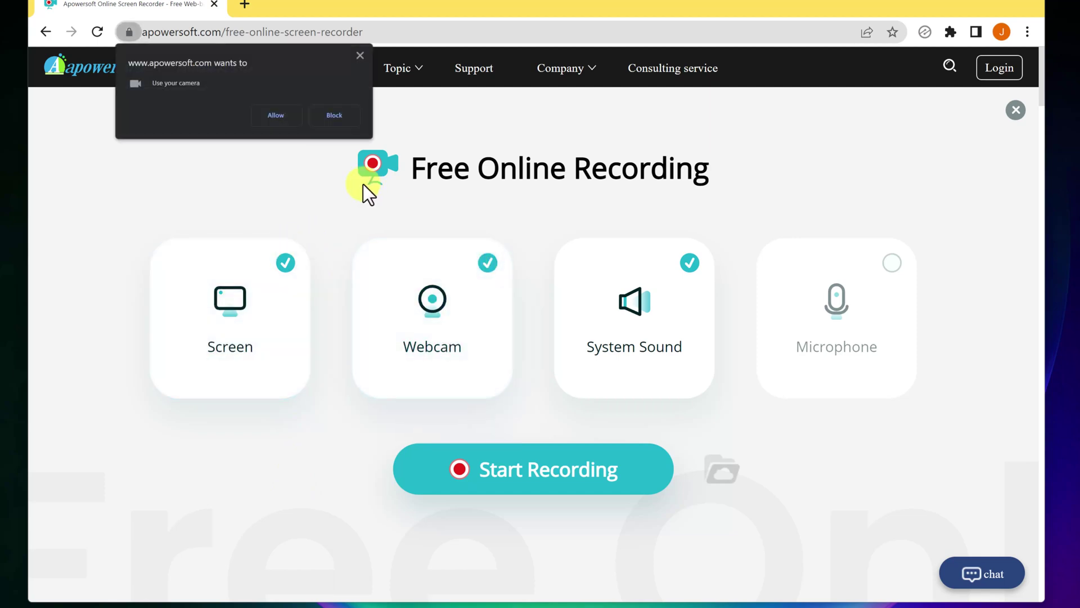
pyautogui.click(276, 116)
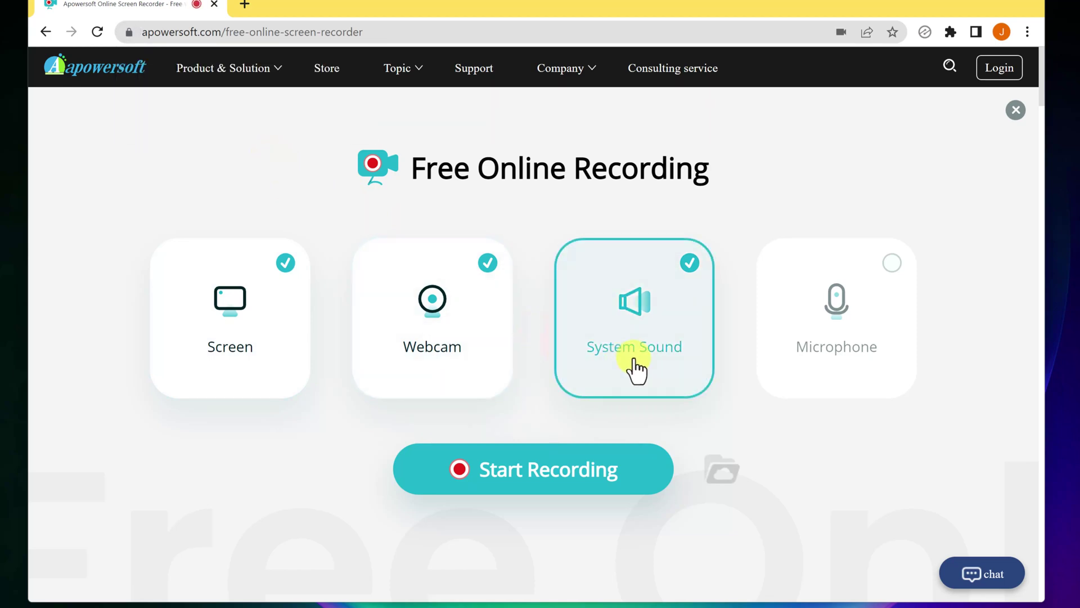
pyautogui.click(892, 282)
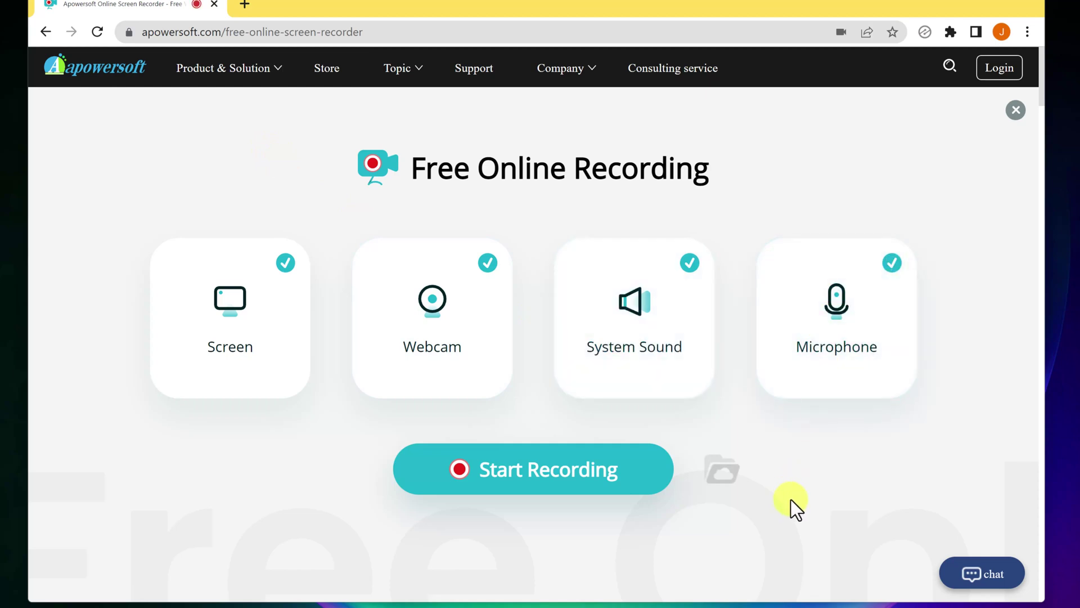
pyautogui.click(554, 490)
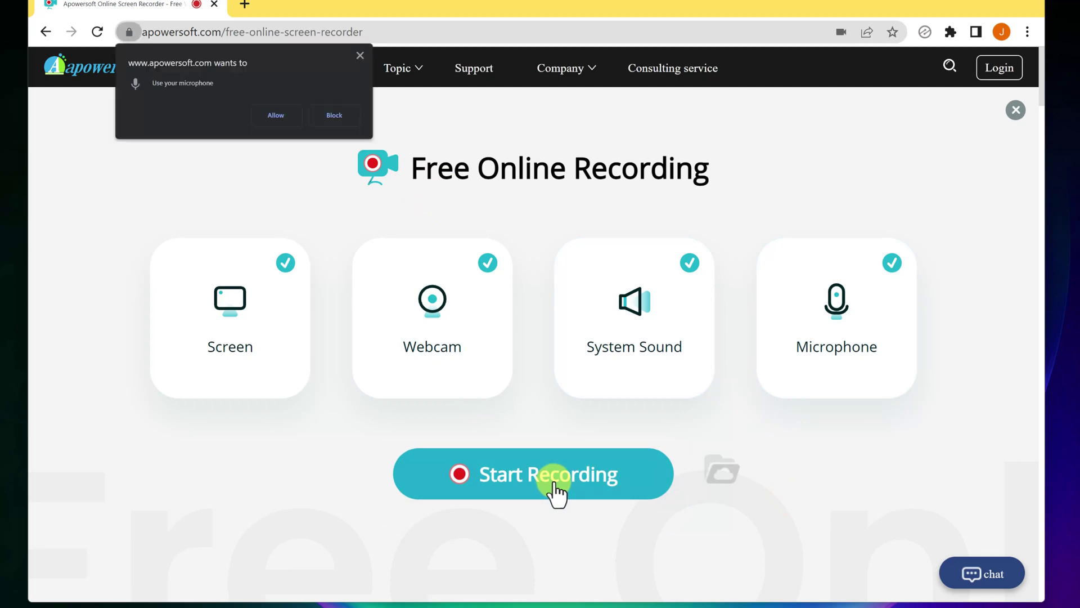
pyautogui.click(274, 116)
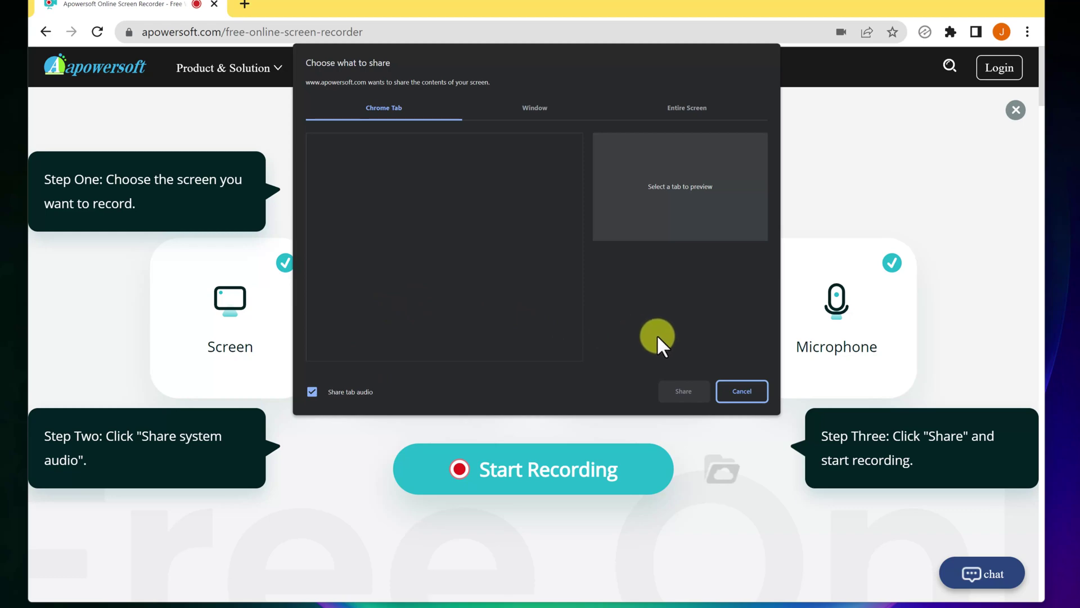
# Cancel sharing, reload the recorder page, and re-enable the webcam source
pyautogui.click(741, 395)
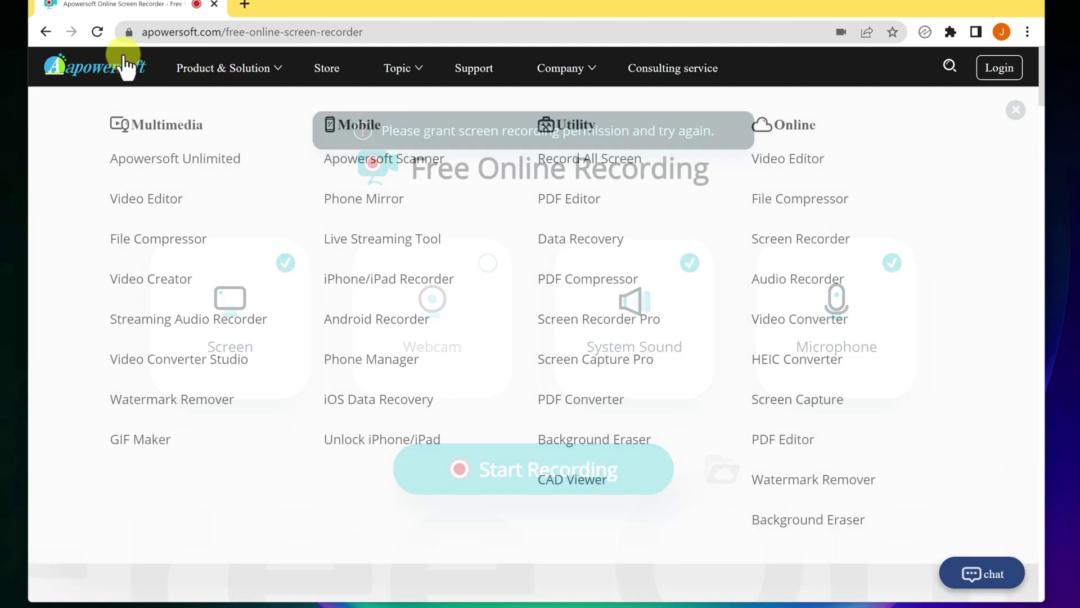
pyautogui.click(97, 31)
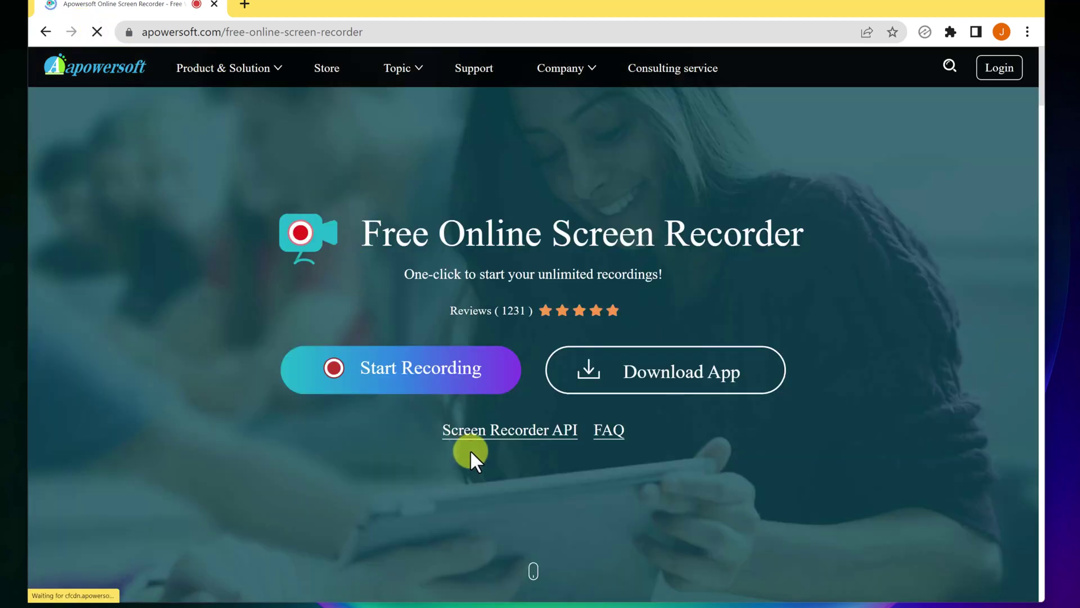
pyautogui.click(436, 384)
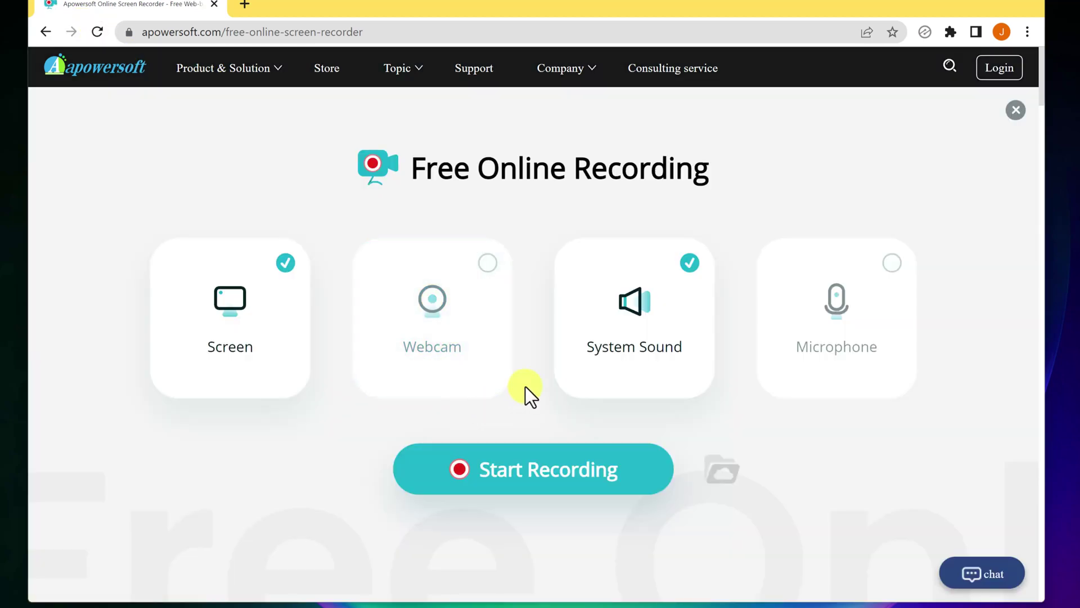
pyautogui.click(487, 263)
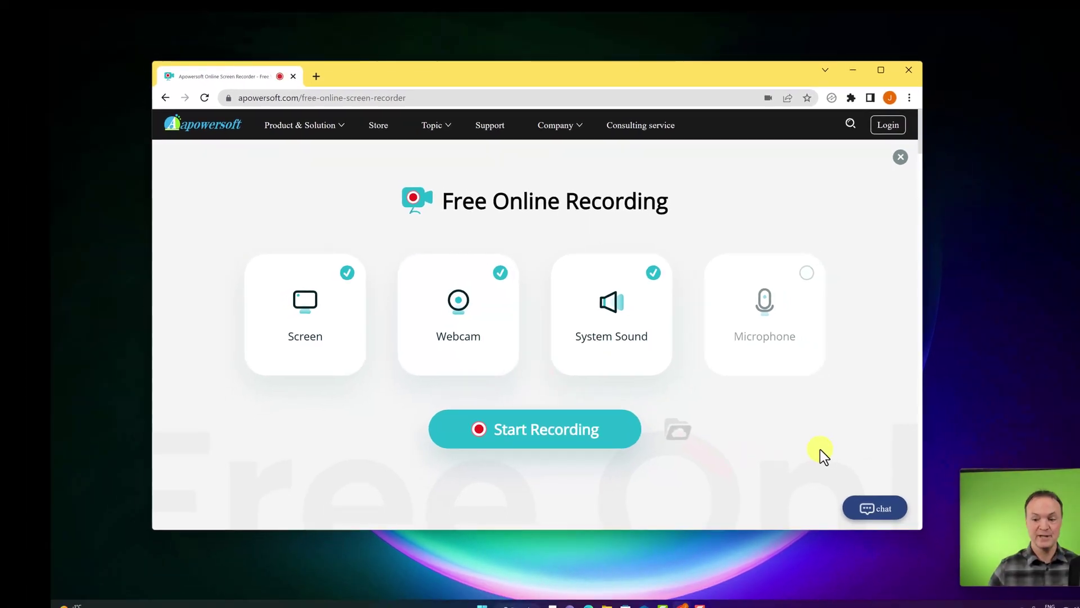
# Move the webcam preview to the lower left and enlarge it, add the microphone, and start recording
pyautogui.moveTo(997, 489); pyautogui.dragTo(232, 417)
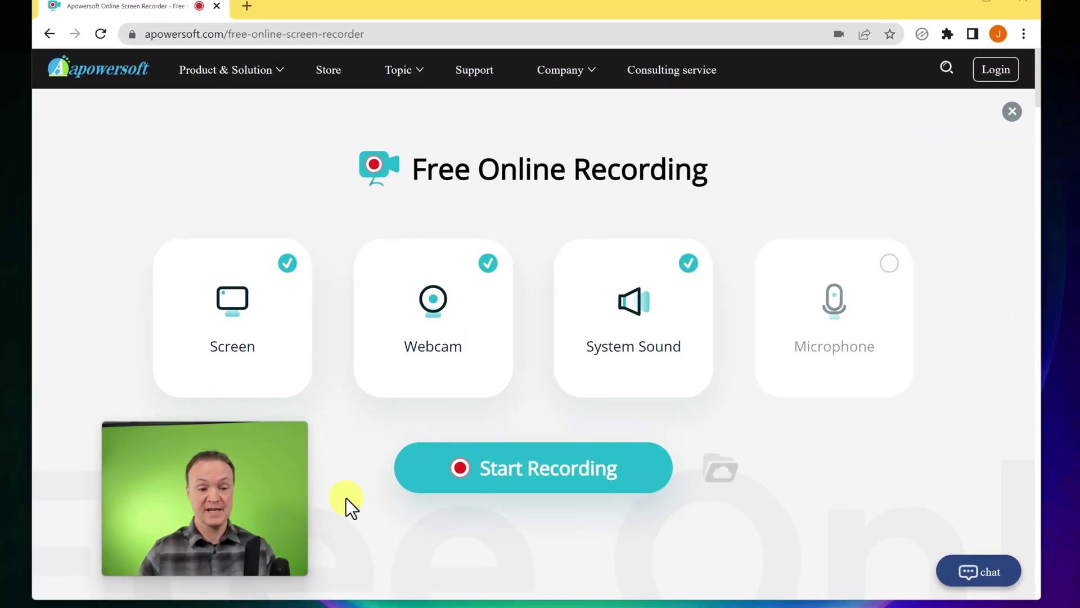
pyautogui.moveTo(230, 500)
pyautogui.moveTo(219, 465); pyautogui.dragTo(198, 469)
pyautogui.moveTo(280, 571); pyautogui.dragTo(343, 581)
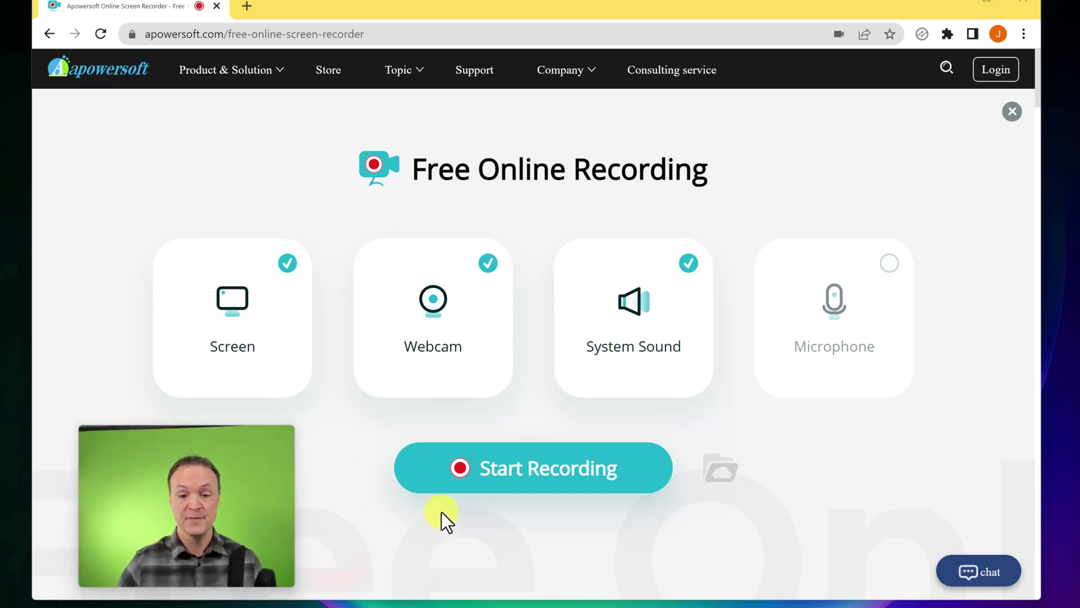
pyautogui.click(810, 299)
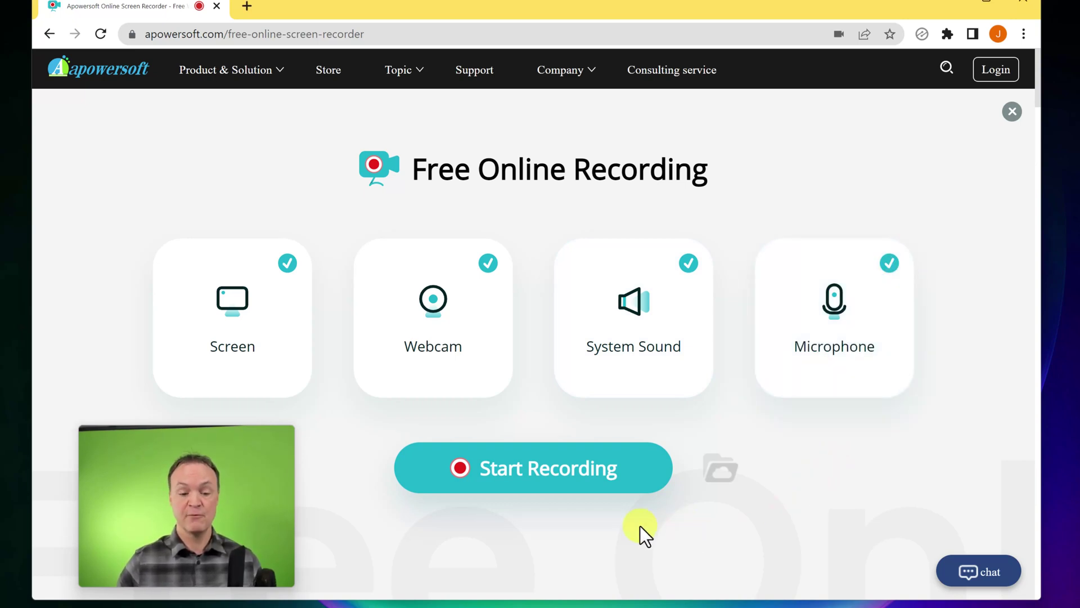
pyautogui.click(546, 485)
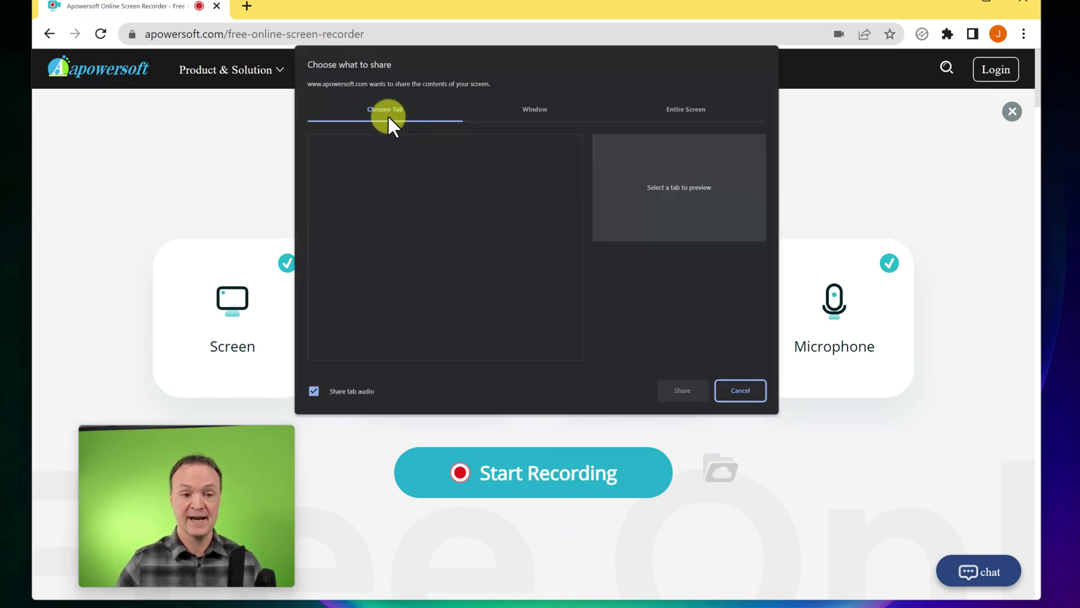
# Share the entire Screen 1 to begin recording with the webcam overlay
pyautogui.click(538, 112)
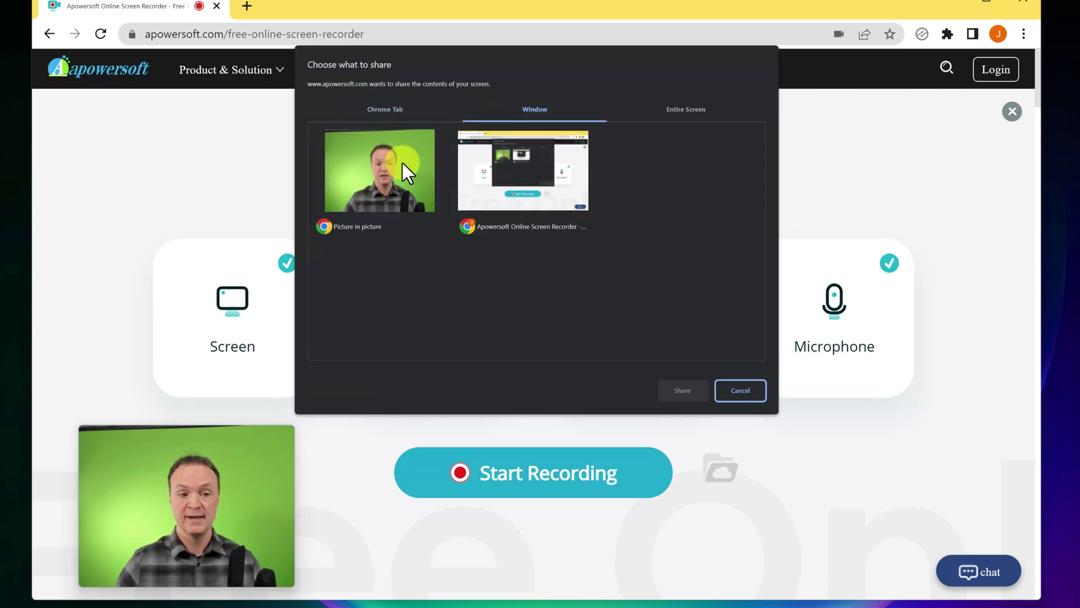
pyautogui.click(687, 110)
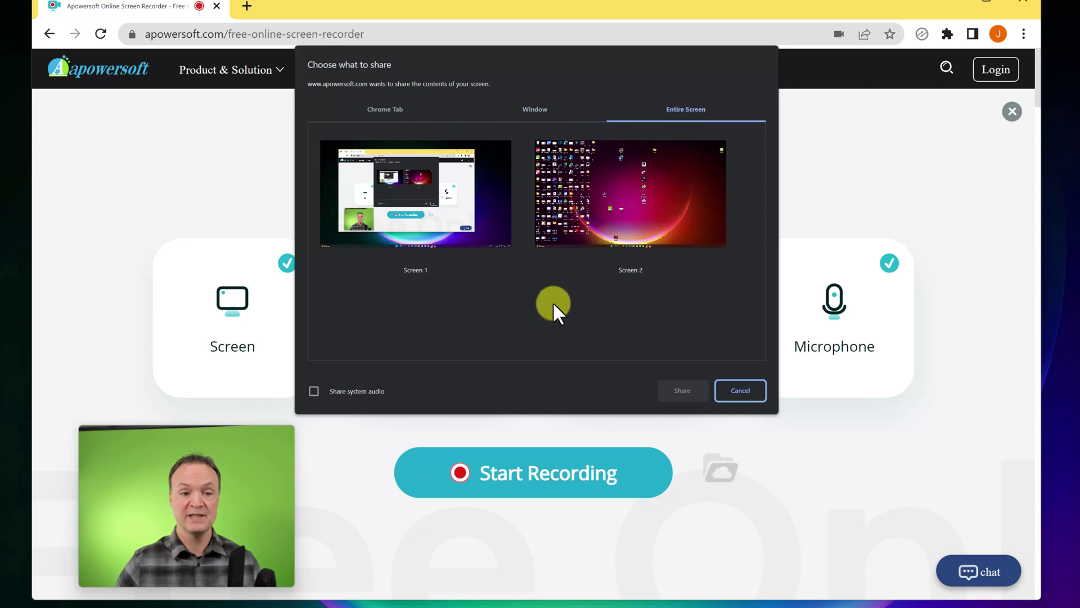
pyautogui.click(425, 212)
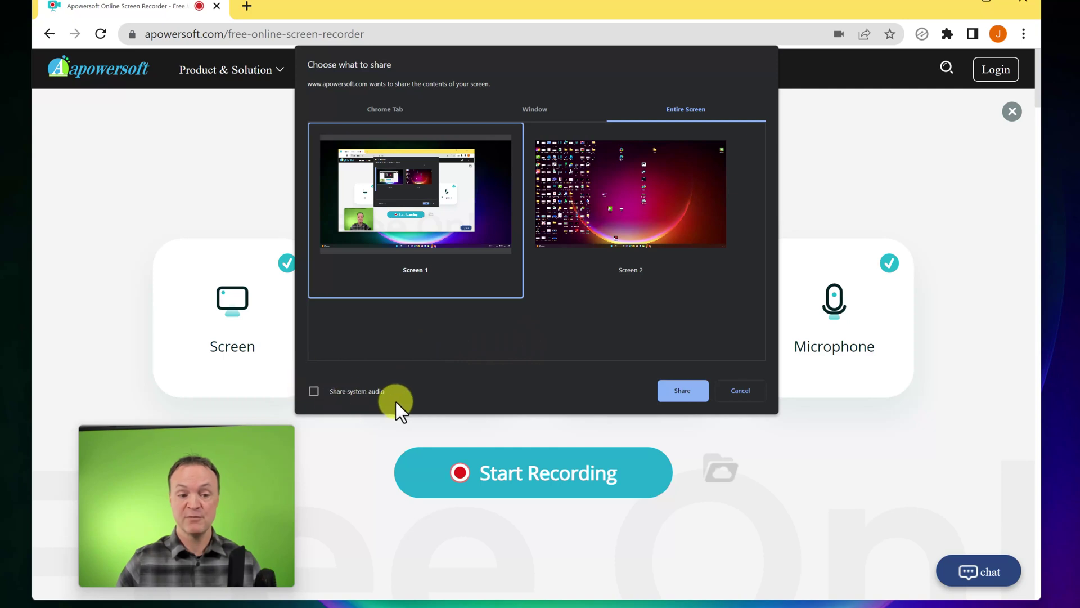
pyautogui.click(682, 390)
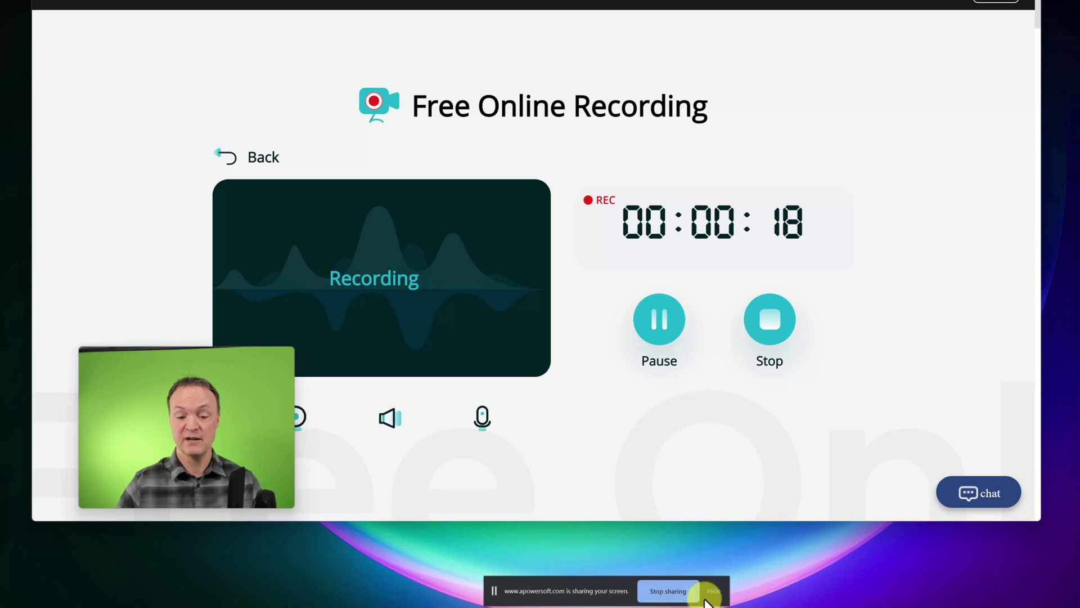
# Stop the recording, preview it, and download the 20-second .webm to check in a media player
pyautogui.click(676, 590)
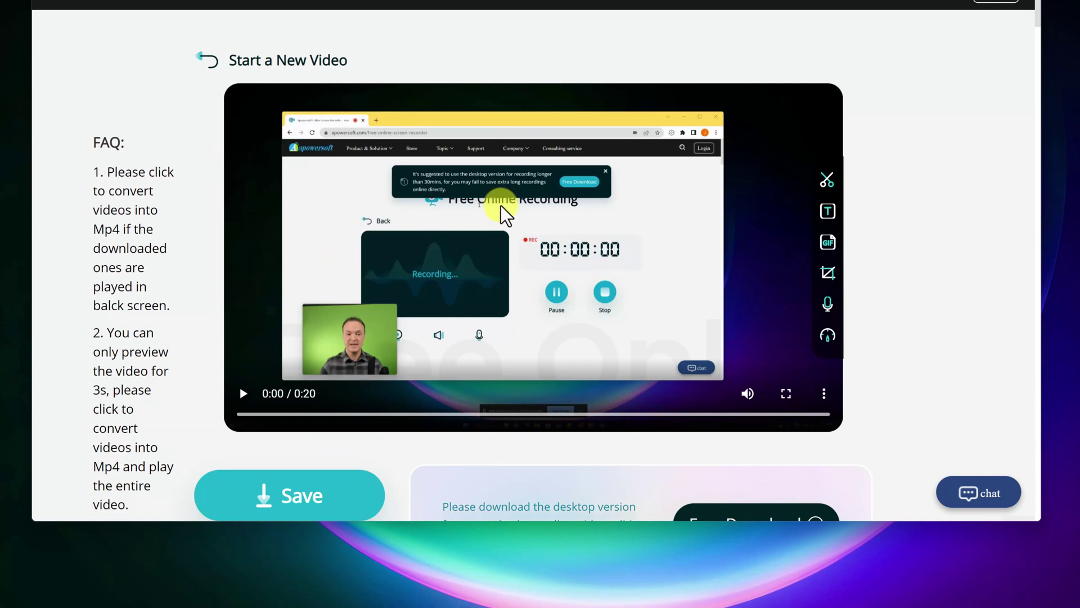
pyautogui.click(508, 225)
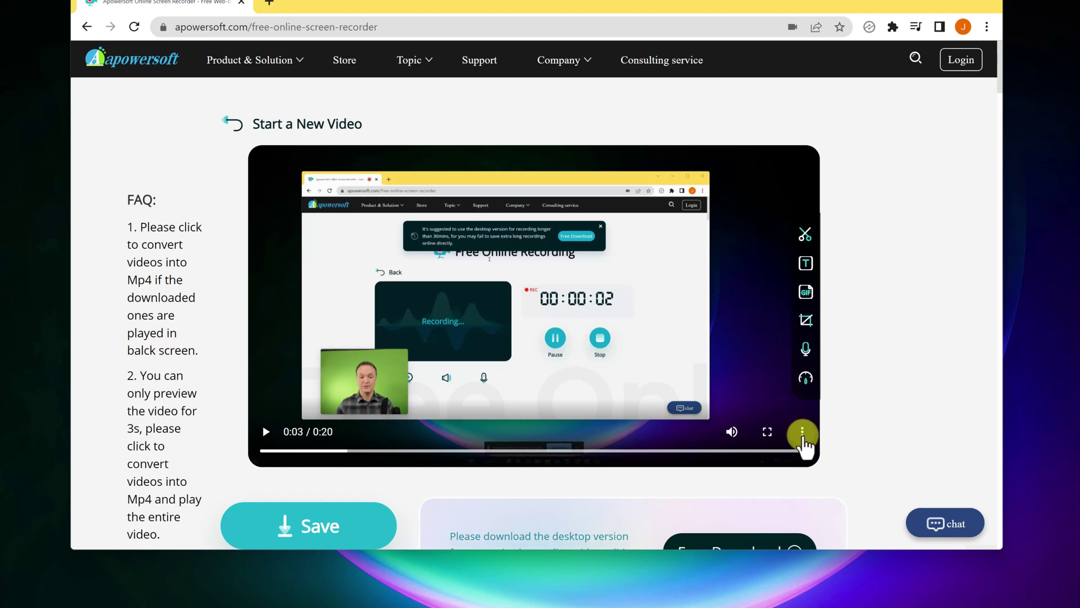
pyautogui.click(803, 435)
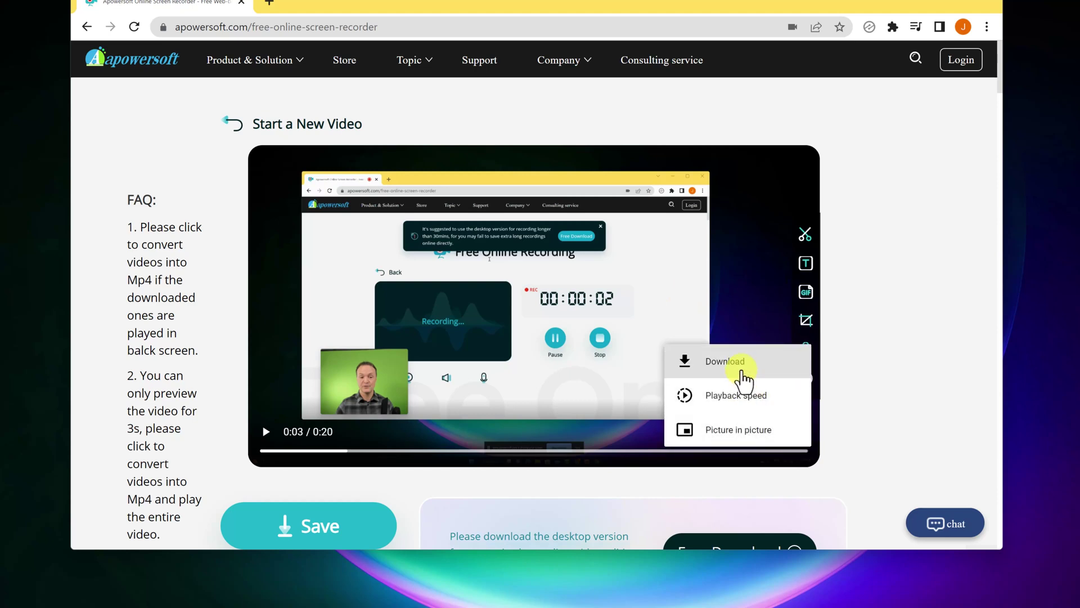
pyautogui.click(744, 371)
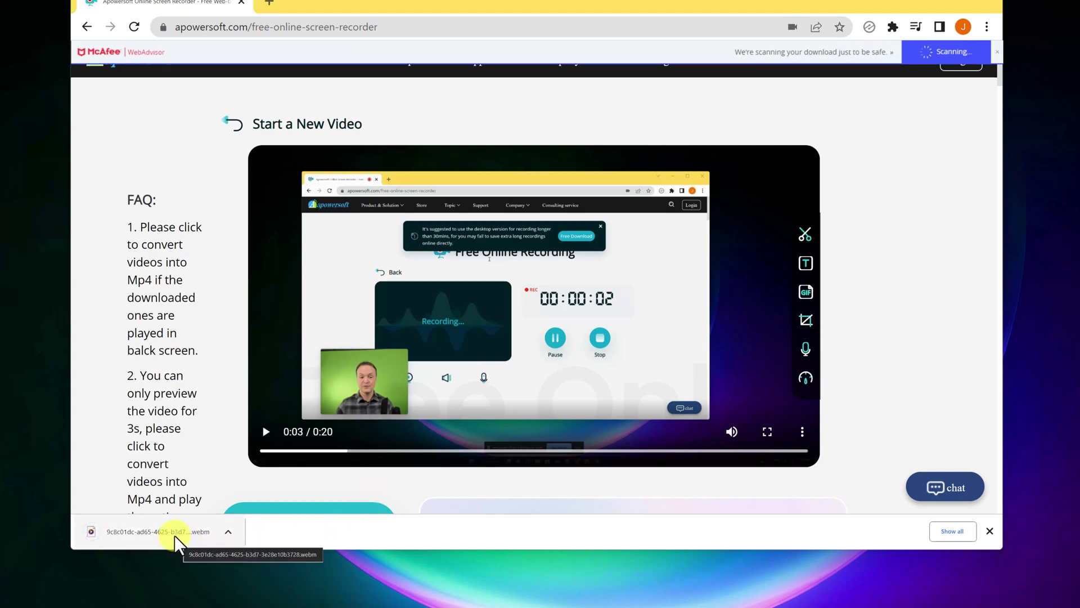
pyautogui.click(163, 533)
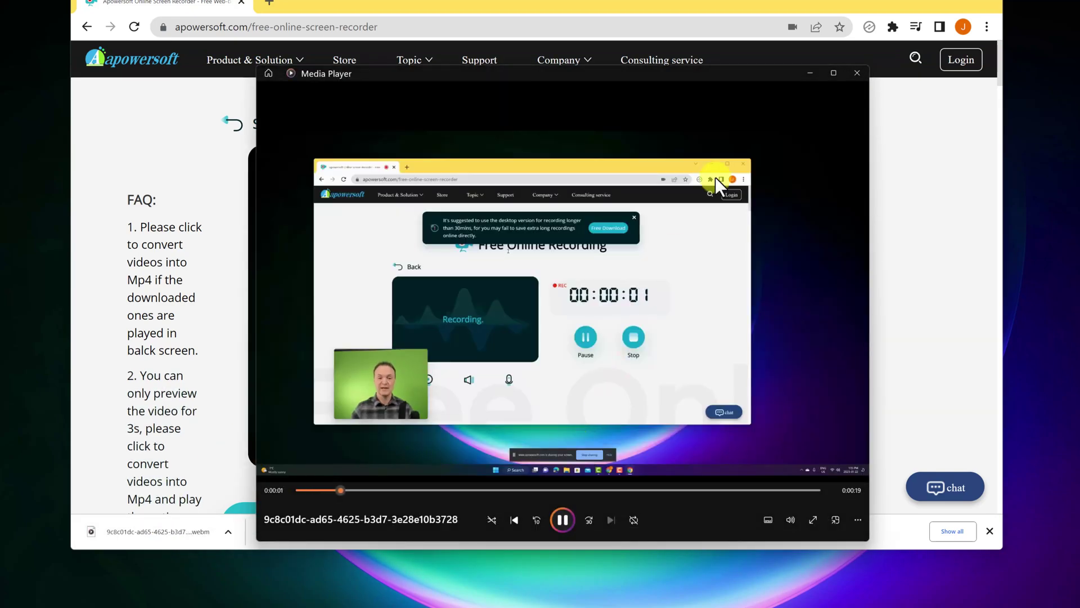
pyautogui.click(857, 73)
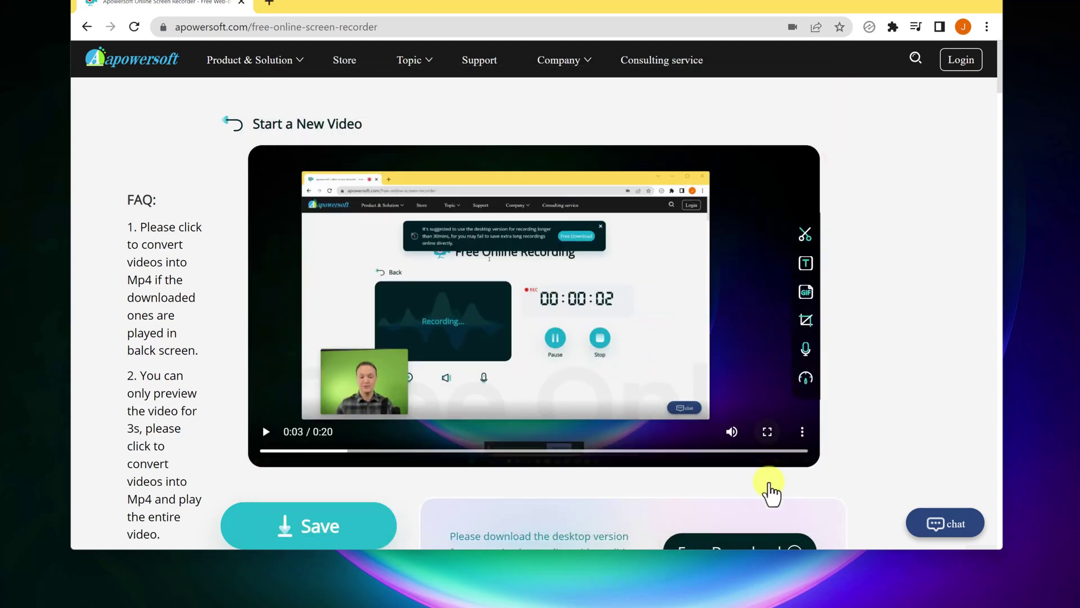
pyautogui.moveTo(806, 298)
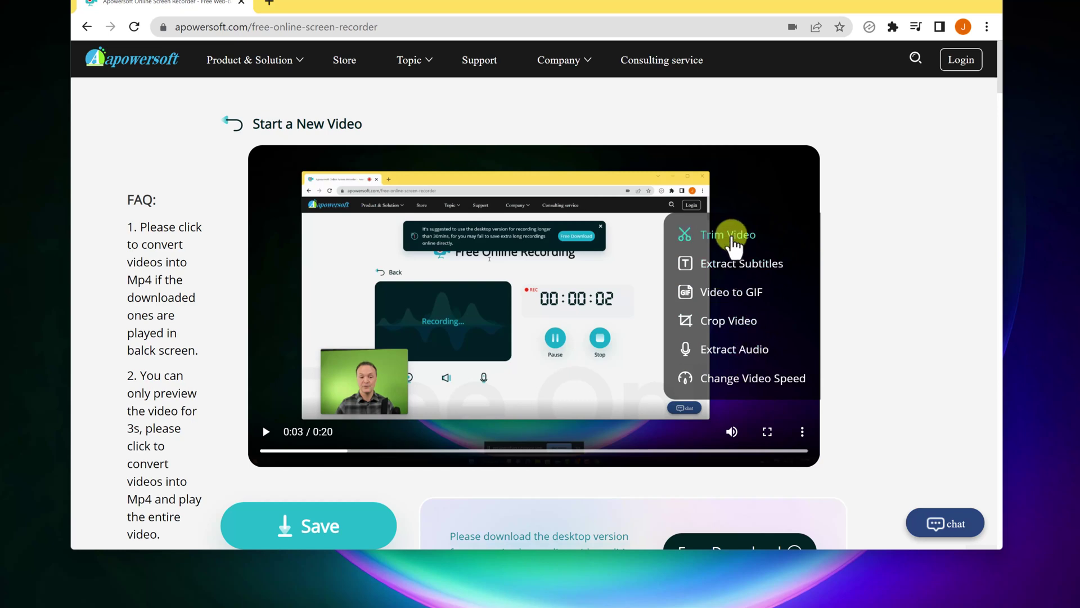
# Load the recording into the online trimmer, set start 00:00:01 and end 00:00:16, then return to the recorder
pyautogui.click(732, 239)
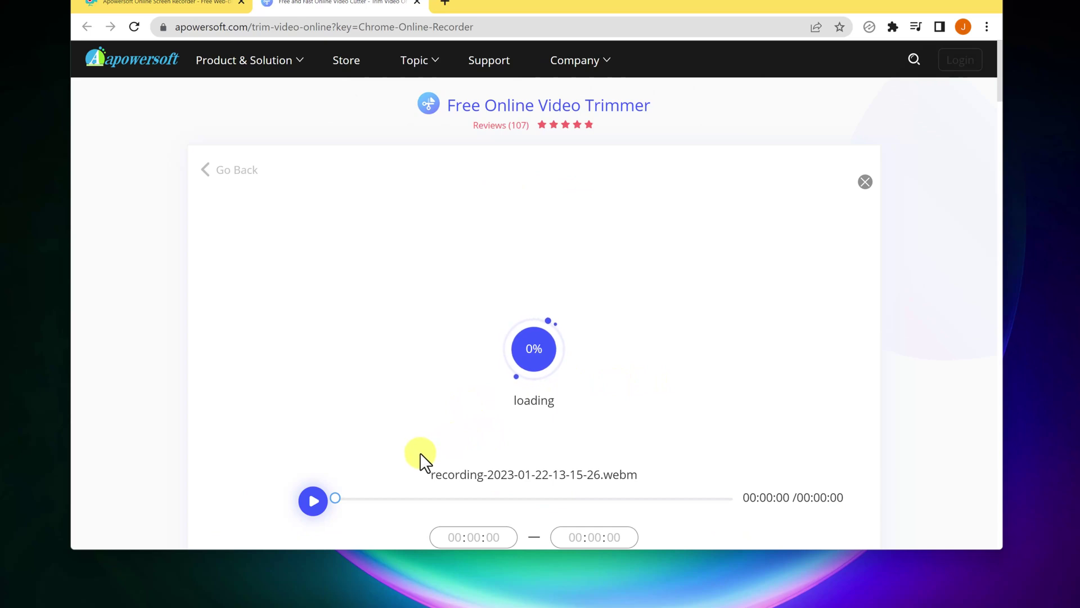
pyautogui.scroll(-1, 420, 453)
pyautogui.moveTo(336, 438); pyautogui.dragTo(366, 439)
pyautogui.moveTo(732, 436); pyautogui.dragTo(656, 440)
pyautogui.scroll(-4, 661, 444)
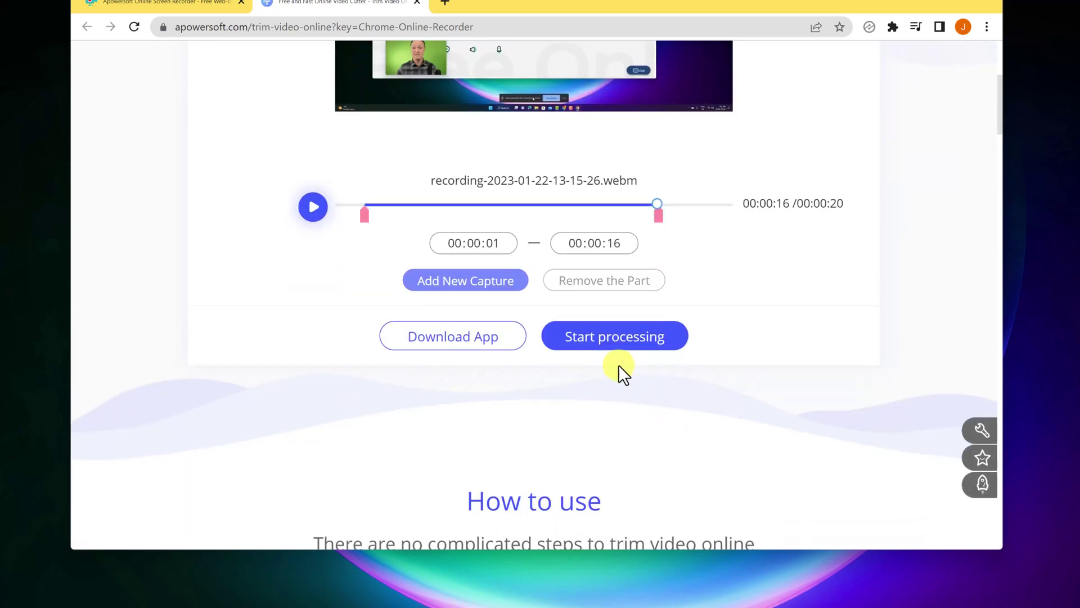
pyautogui.scroll(4, 619, 363)
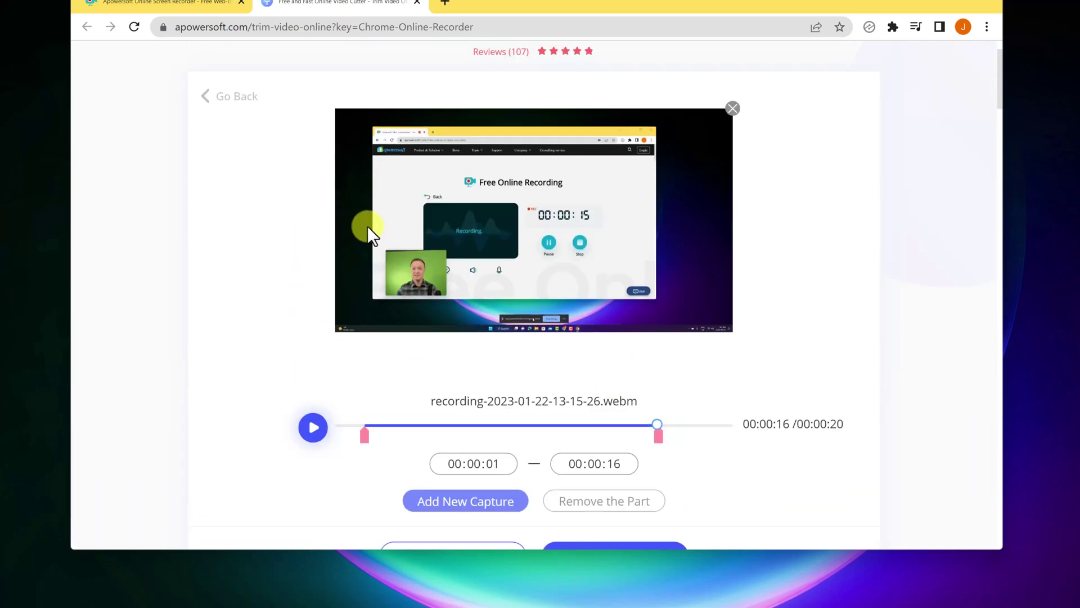
pyautogui.click(195, 6)
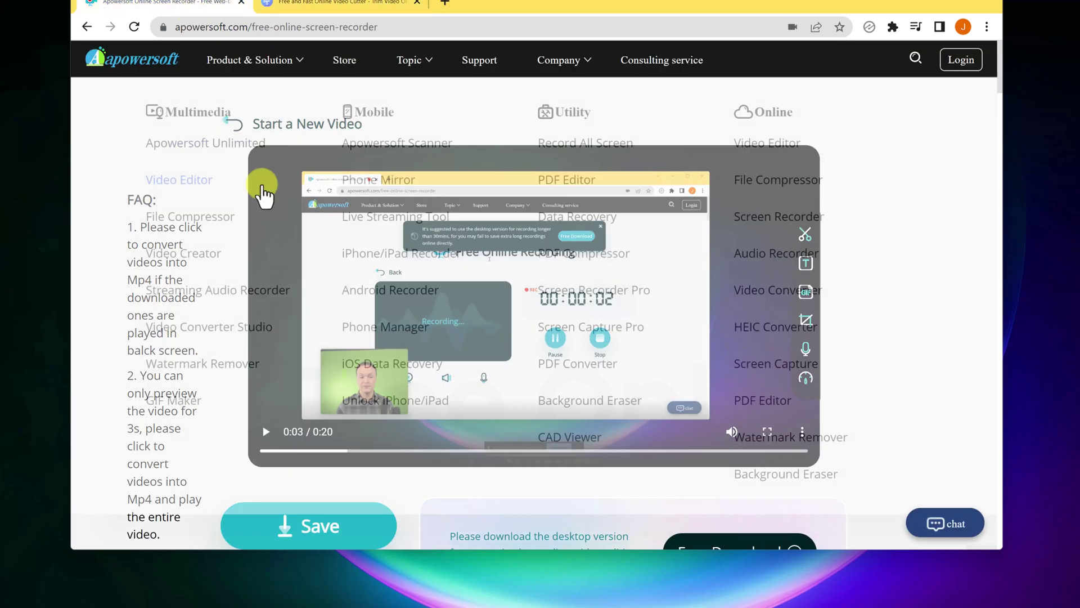
pyautogui.moveTo(225, 59)
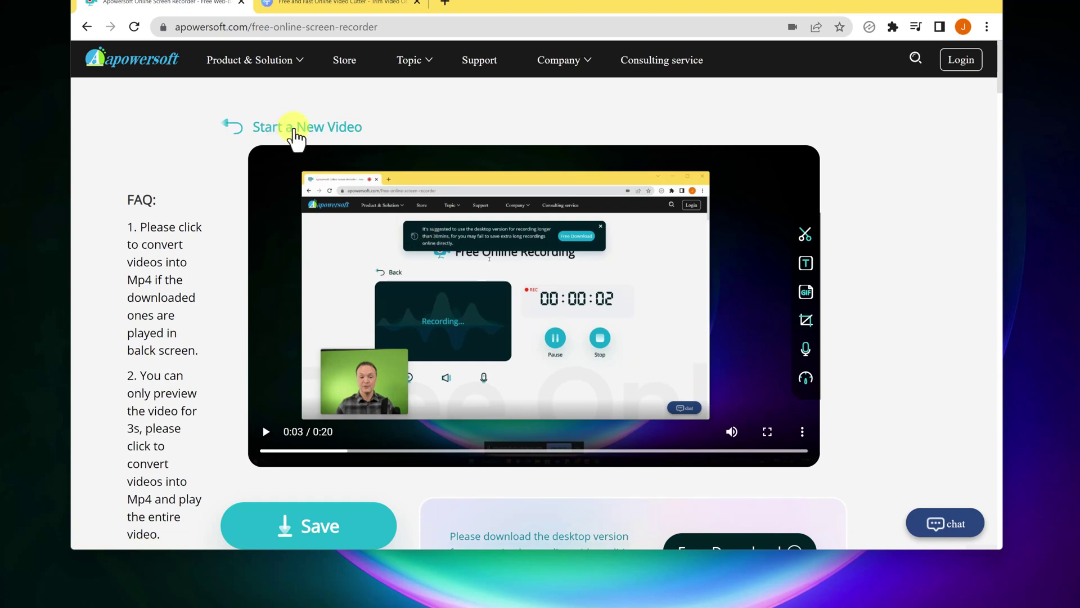
# Start a new video in the screen recorder
pyautogui.click(295, 133)
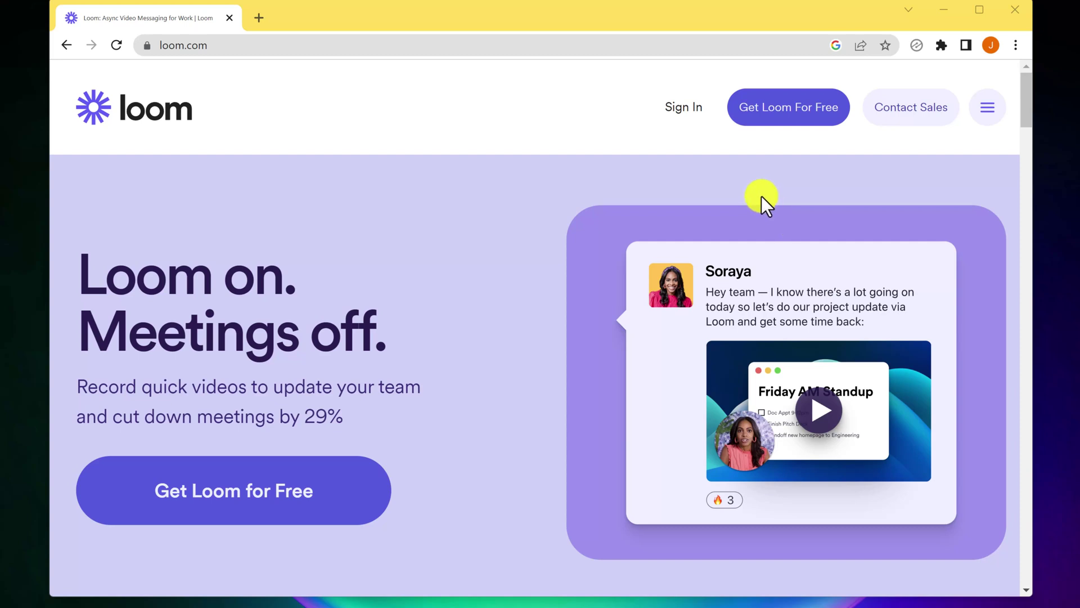
# Sign in to Loom with Google, picking the Google account
pyautogui.click(694, 111)
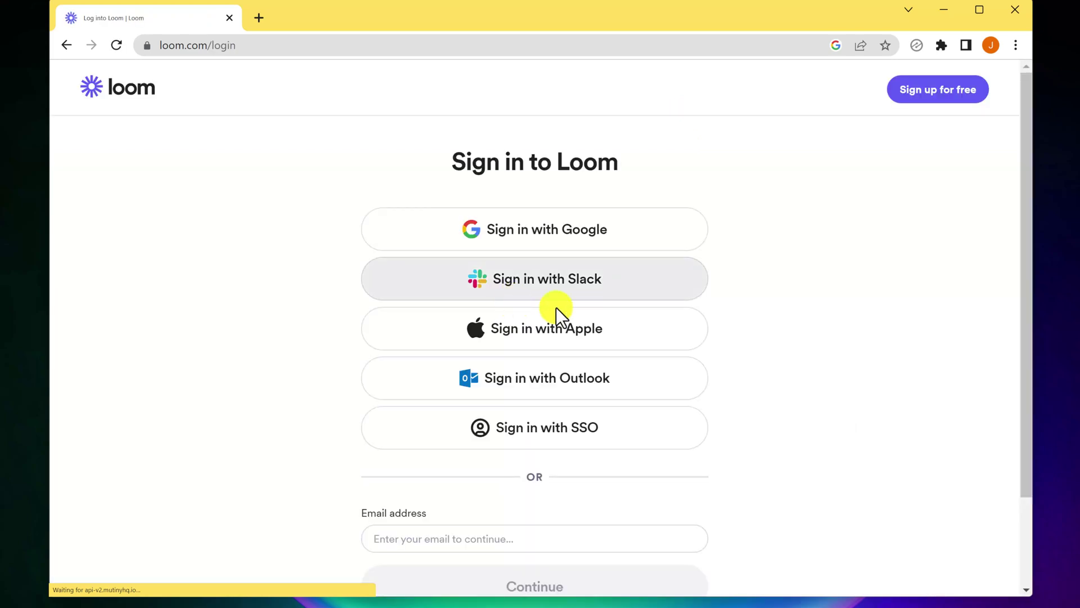
pyautogui.click(560, 236)
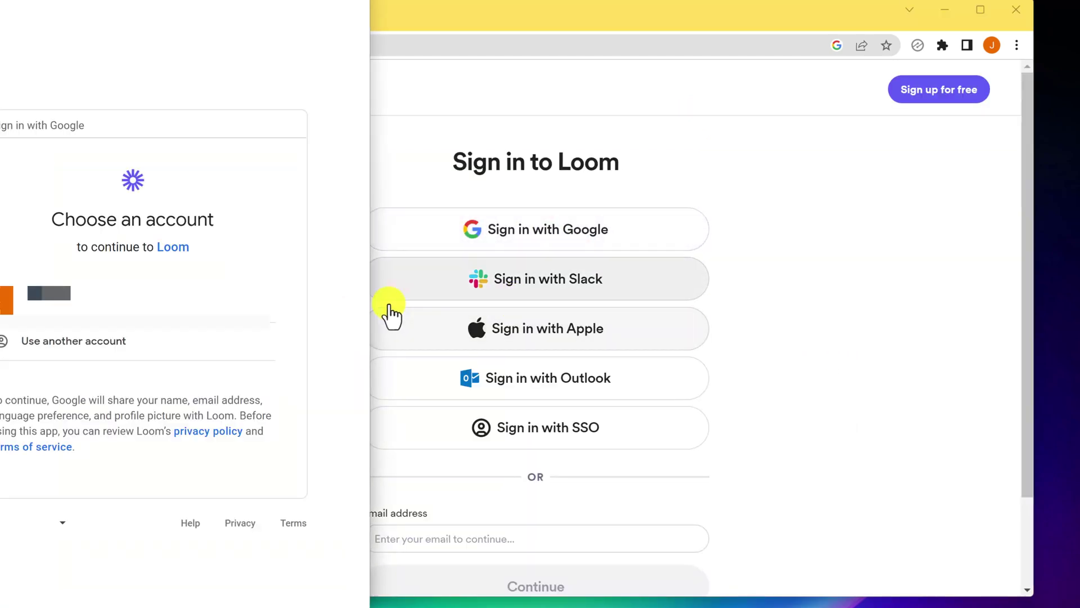
pyautogui.click(214, 281)
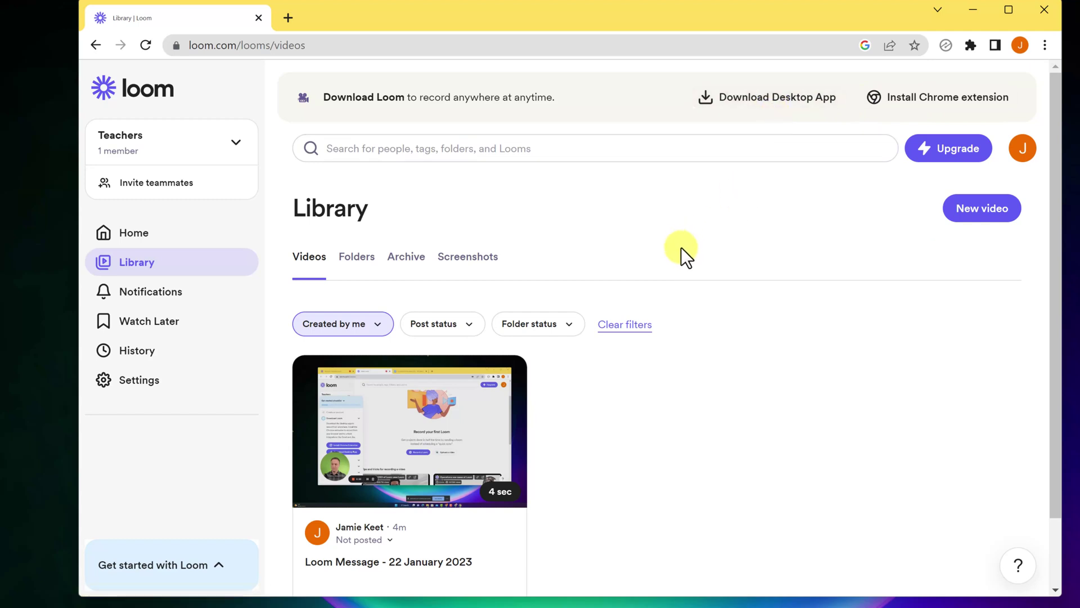
# Browse the Library, then choose Record a video from the New video menu
pyautogui.scroll(-2, 712, 447)
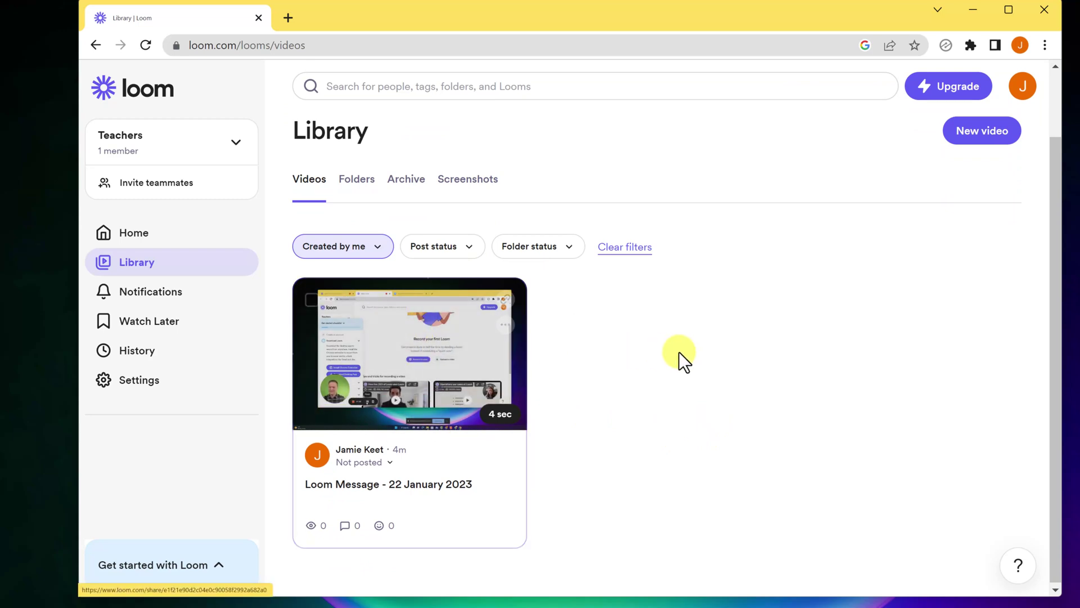
pyautogui.scroll(2, 676, 354)
pyautogui.scroll(-2, 675, 338)
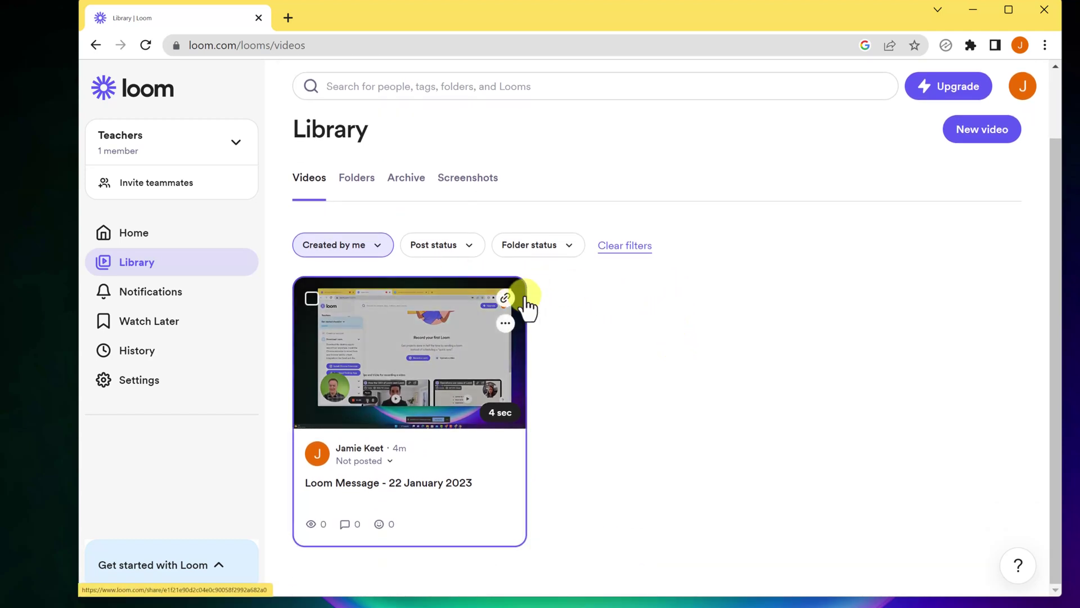
pyautogui.click(963, 140)
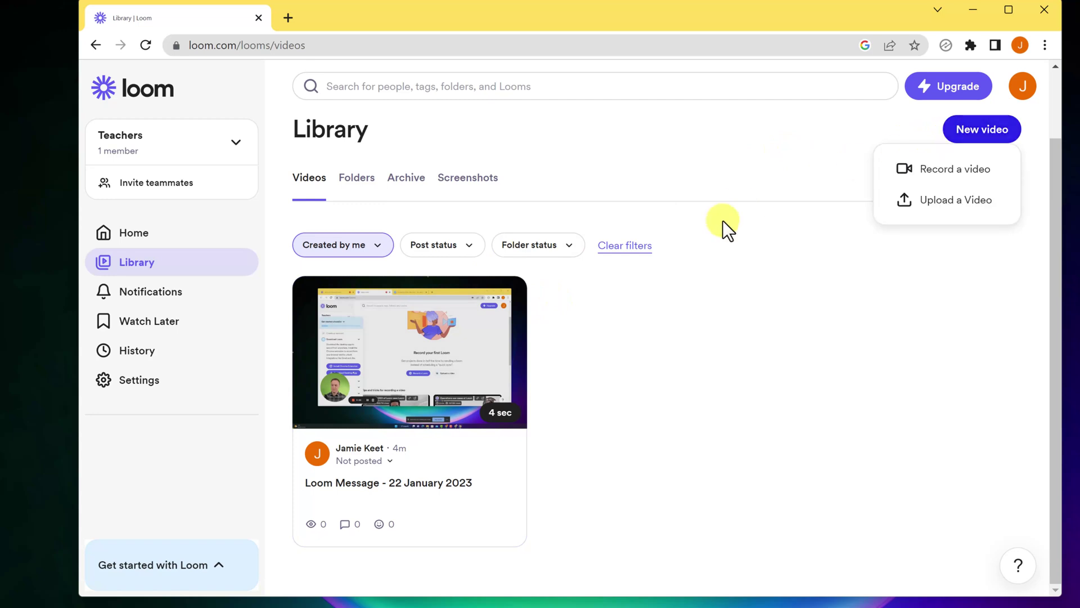
pyautogui.click(927, 179)
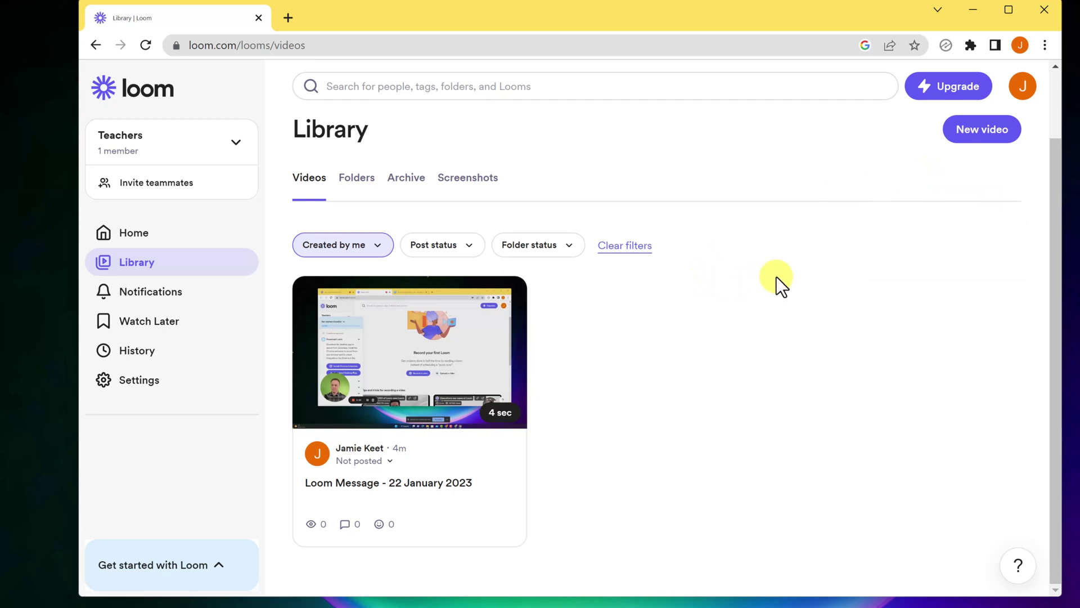
pyautogui.click(997, 139)
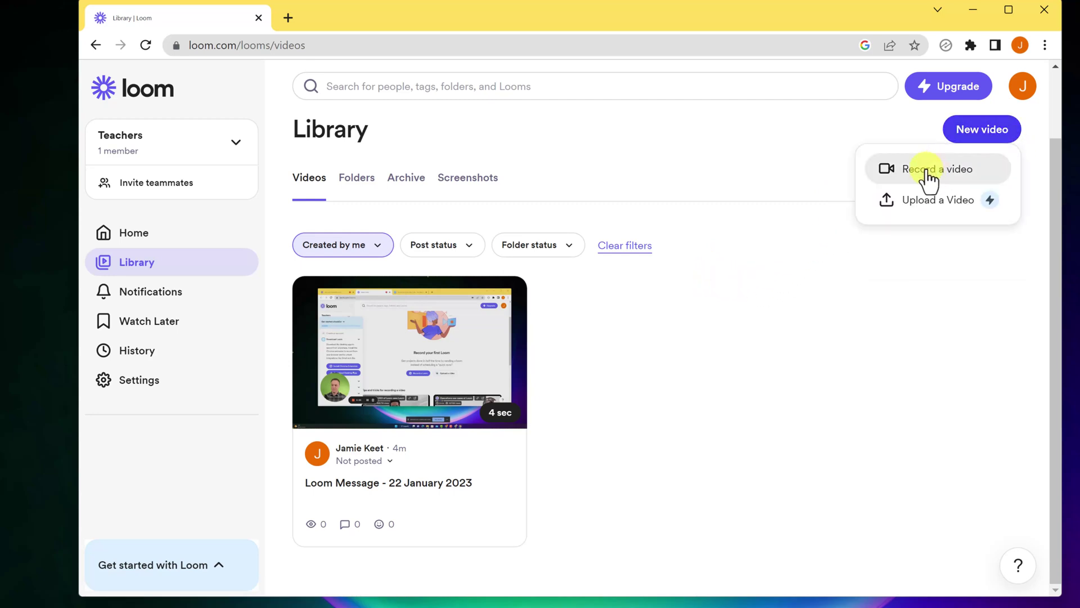
pyautogui.click(926, 169)
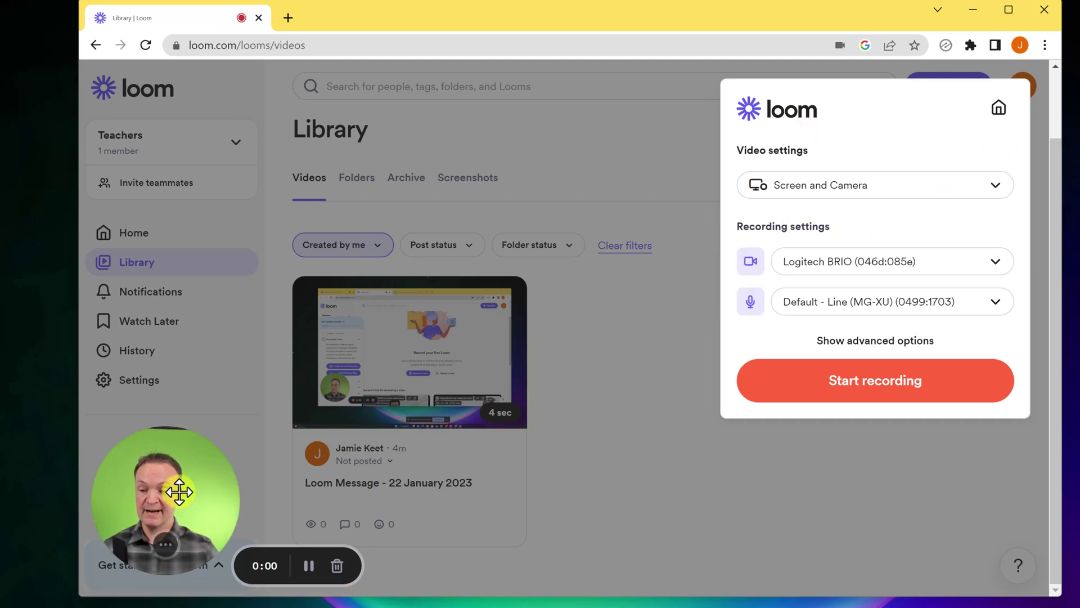
# Move the webcam bubble higher and keep Screen and Camera as the capture mode
pyautogui.moveTo(183, 492); pyautogui.dragTo(217, 467)
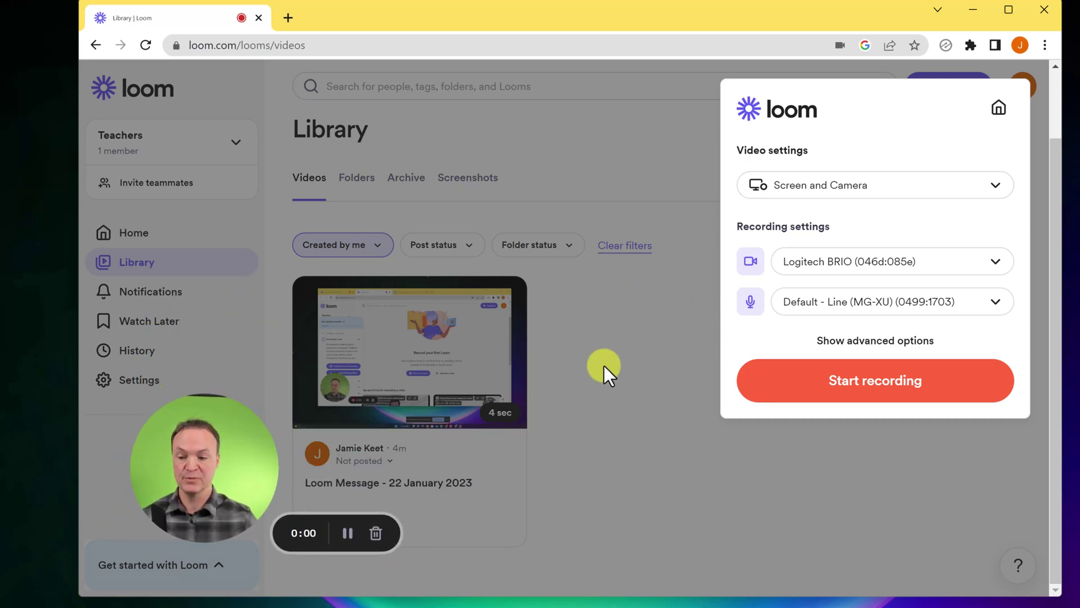
pyautogui.click(924, 189)
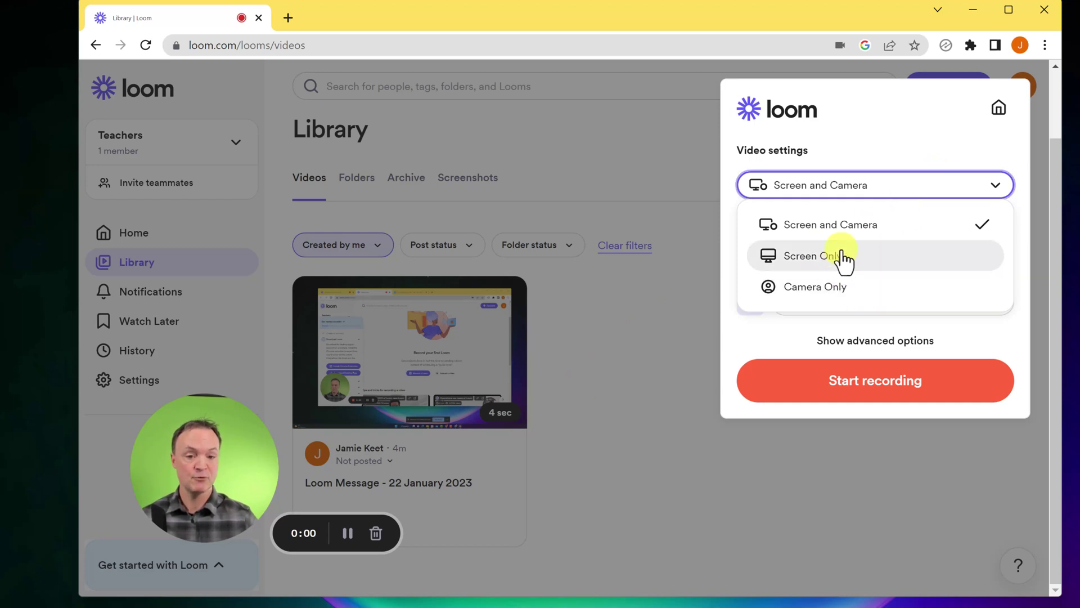
pyautogui.click(889, 133)
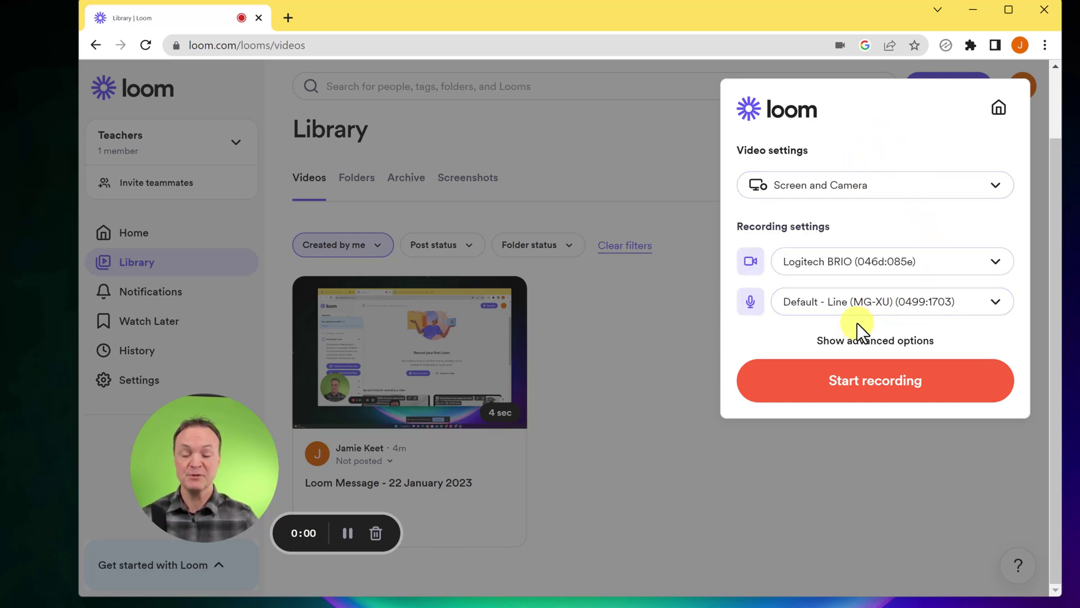
# Record the Library | Loom browser window for a few seconds, stop, and go Home
pyautogui.click(884, 392)
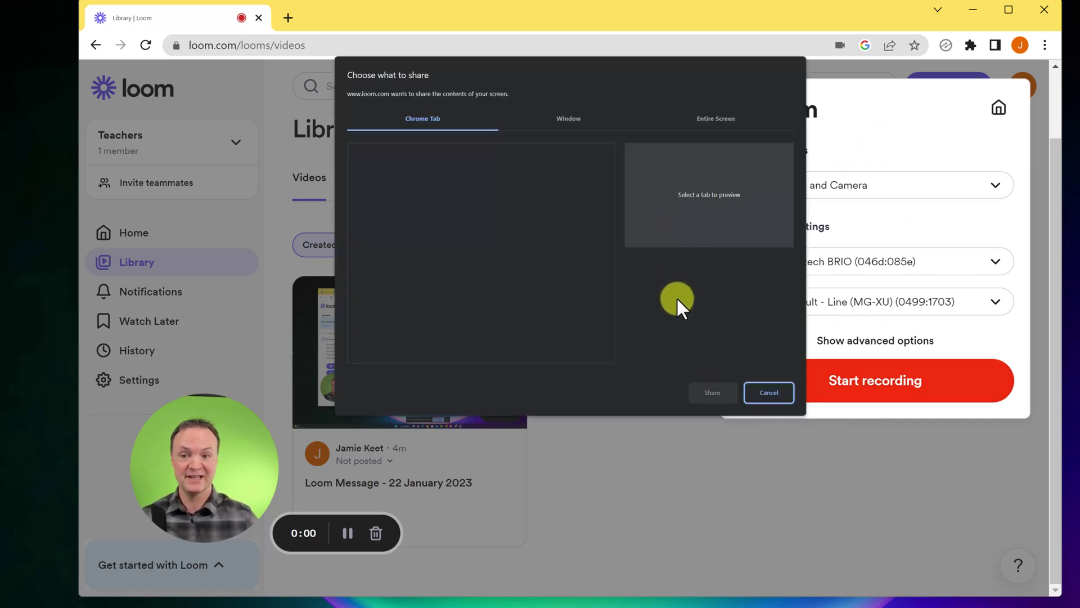
pyautogui.click(580, 120)
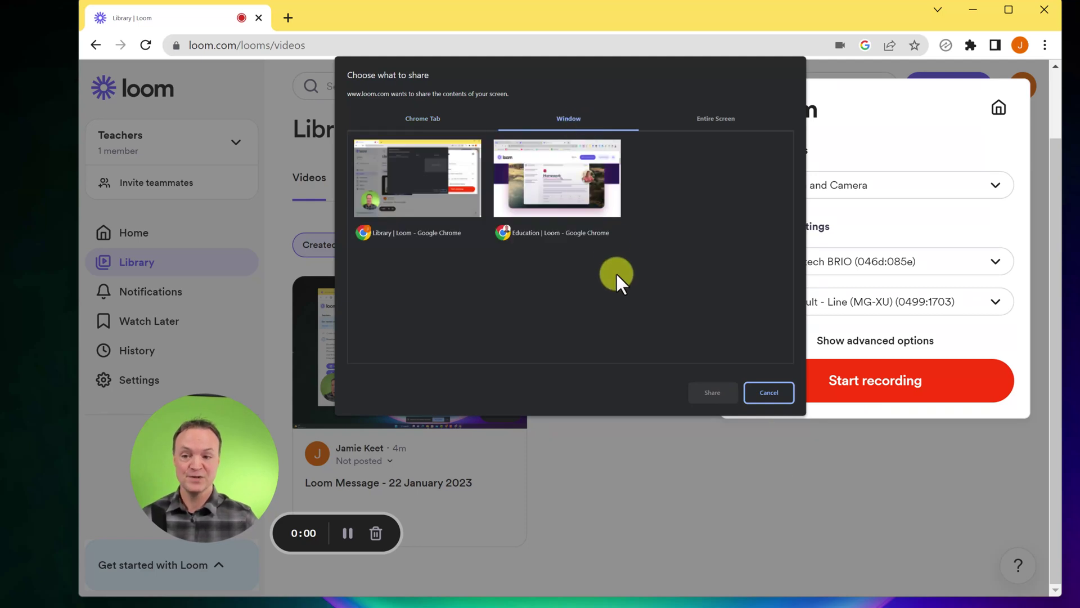
pyautogui.click(447, 204)
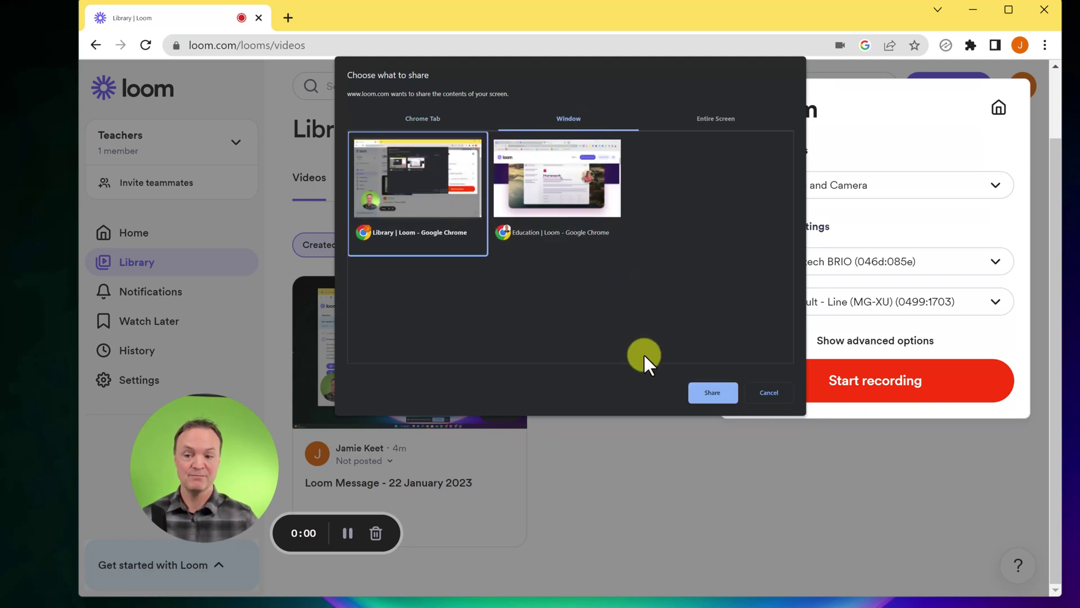
pyautogui.click(724, 394)
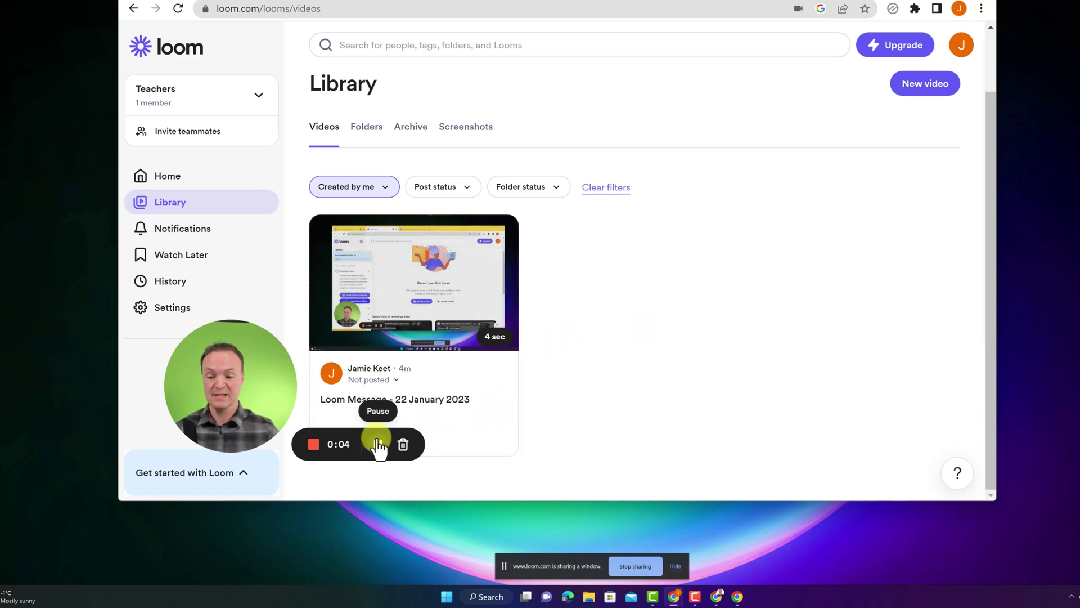
pyautogui.click(643, 566)
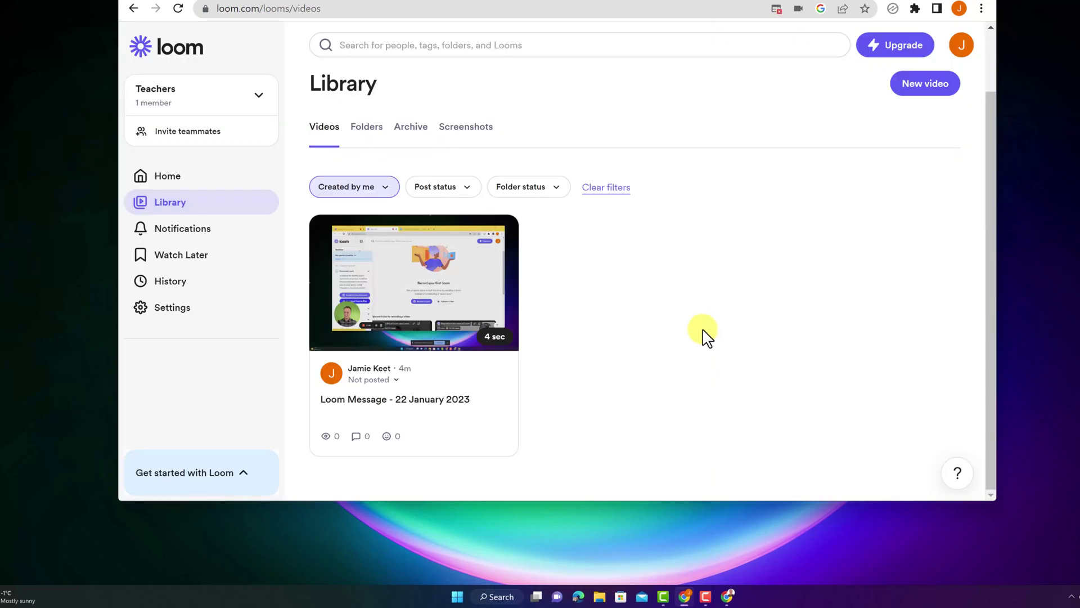
pyautogui.click(190, 179)
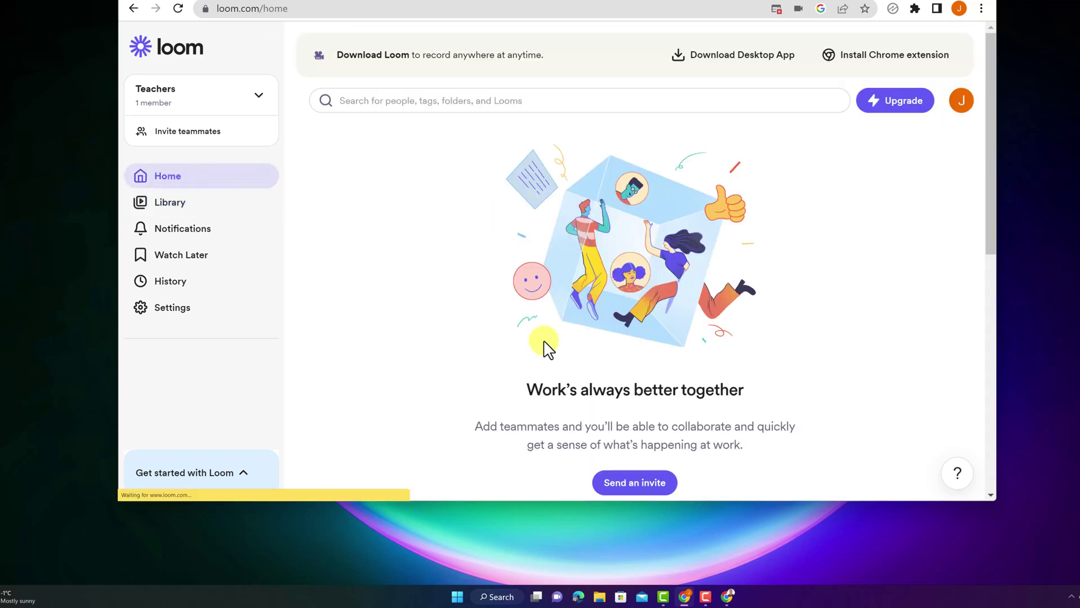
# Open the first video in the Library and play it partway, then pause
pyautogui.click(184, 204)
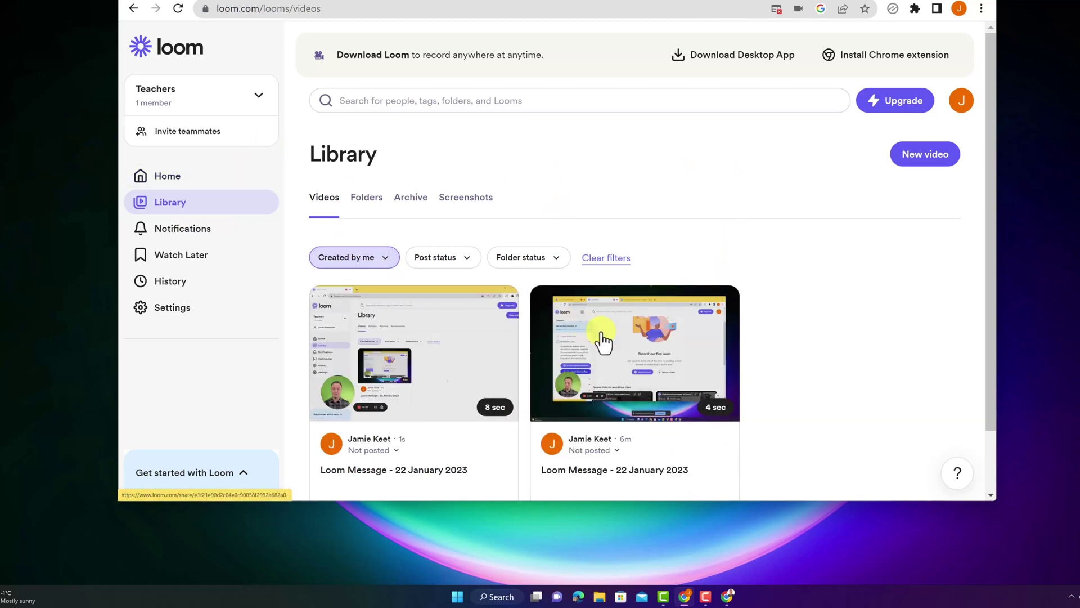
pyautogui.scroll(-1, 817, 338)
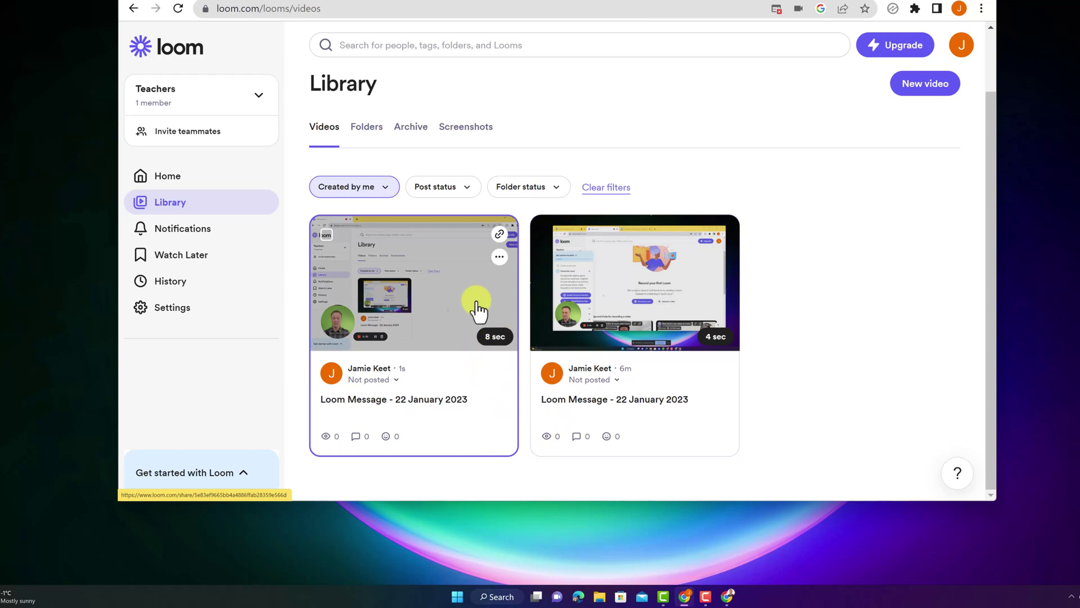
pyautogui.click(467, 287)
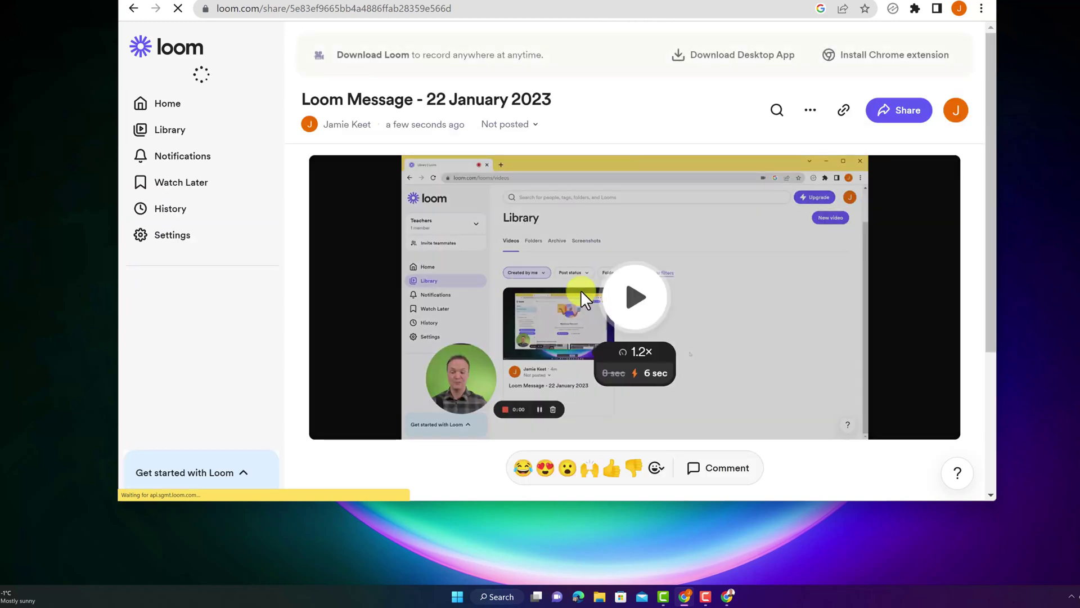
pyautogui.click(633, 298)
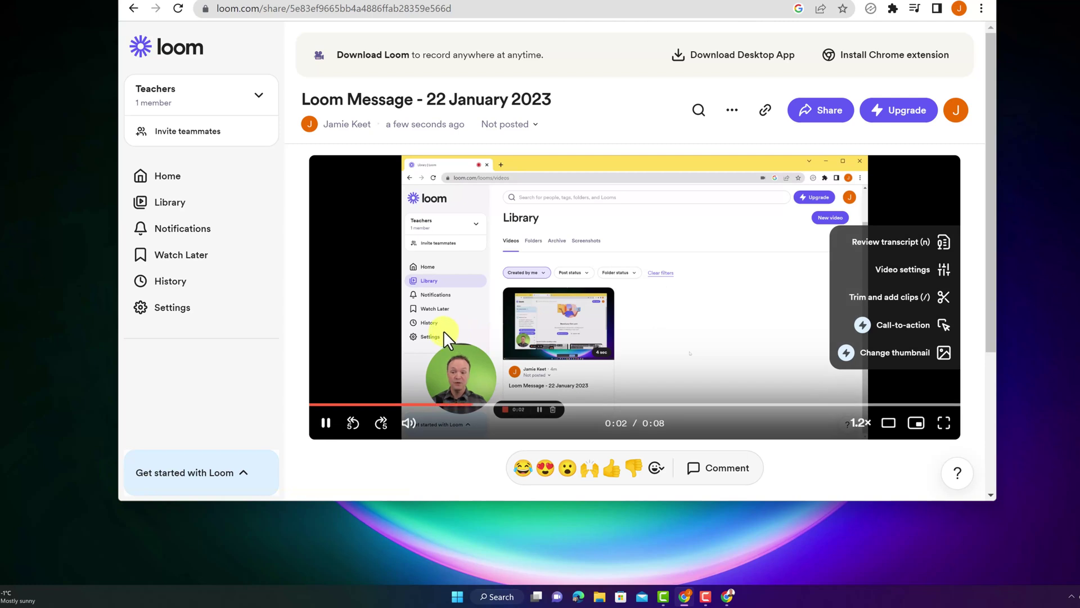
pyautogui.click(600, 333)
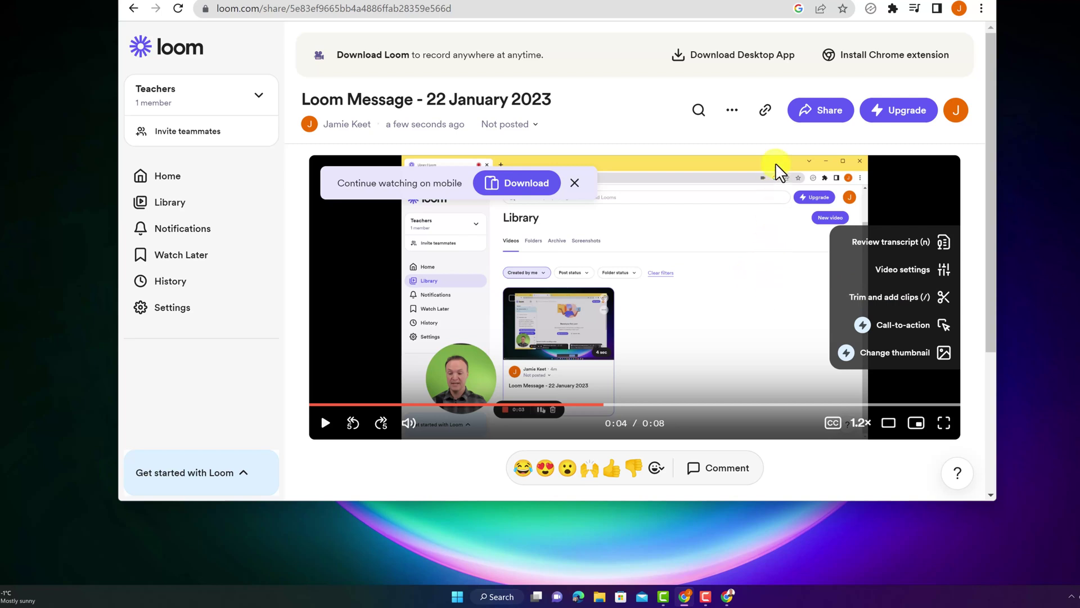
# Copy the video's share link and return to the Library
pyautogui.click(765, 111)
pyautogui.scroll(-3, 441, 423)
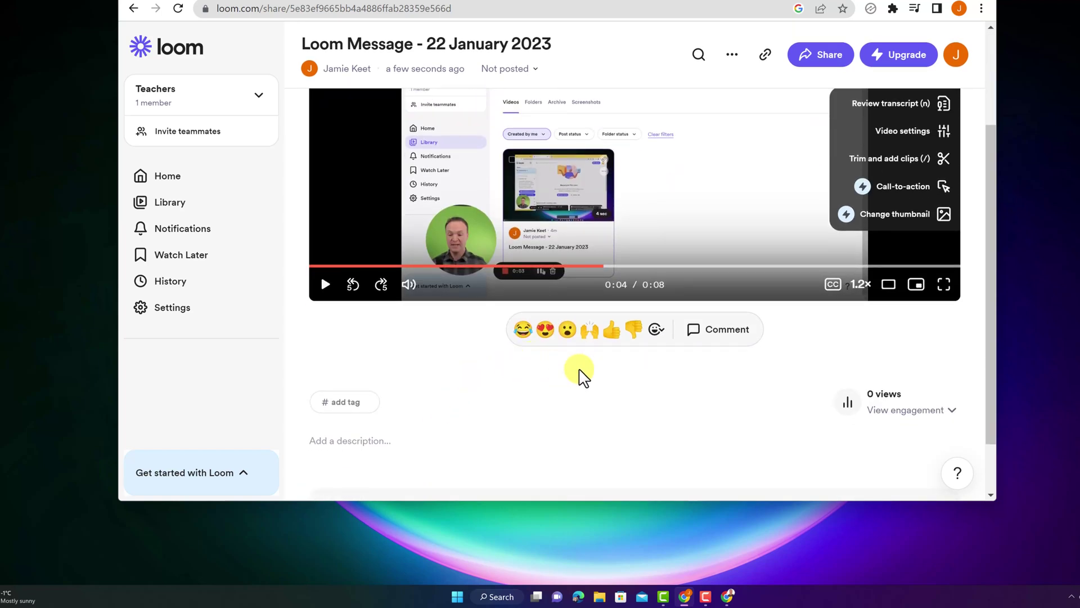
pyautogui.scroll(1, 460, 354)
pyautogui.scroll(3, 460, 355)
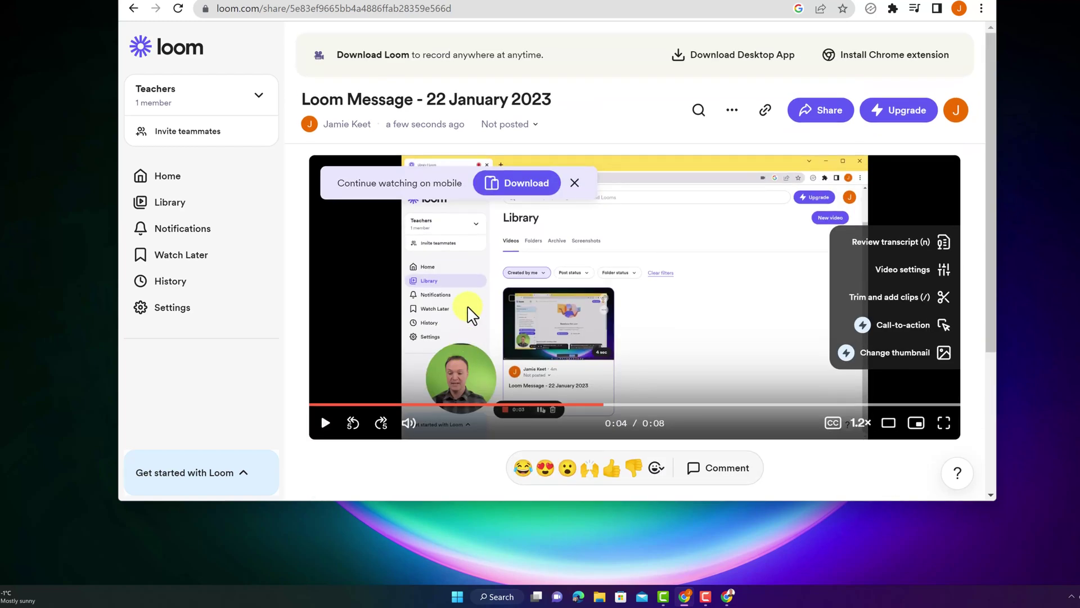
pyautogui.scroll(-3, 468, 326)
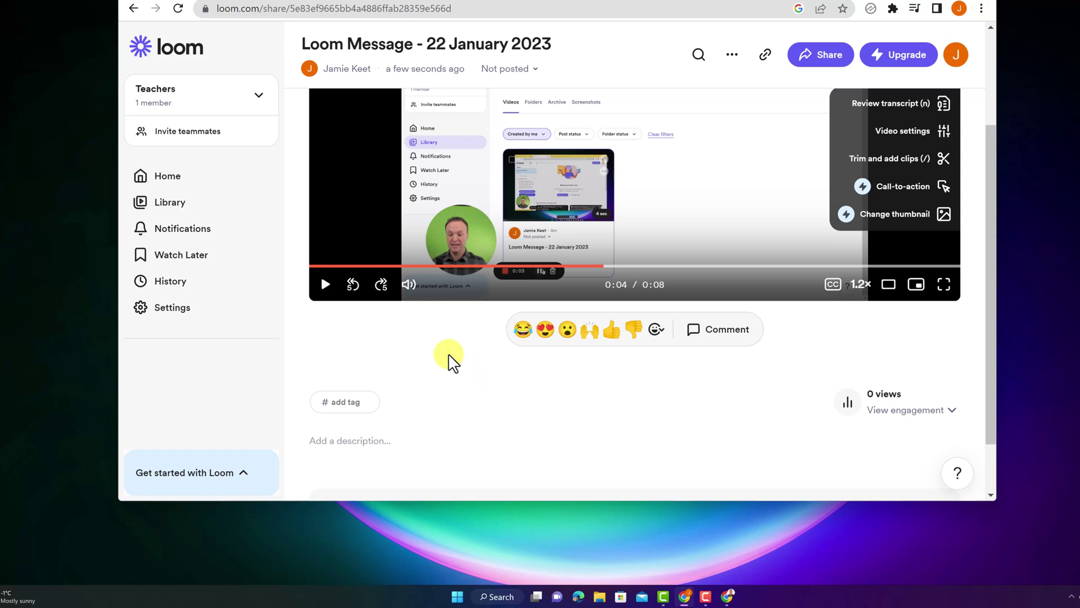
pyautogui.scroll(2, 453, 349)
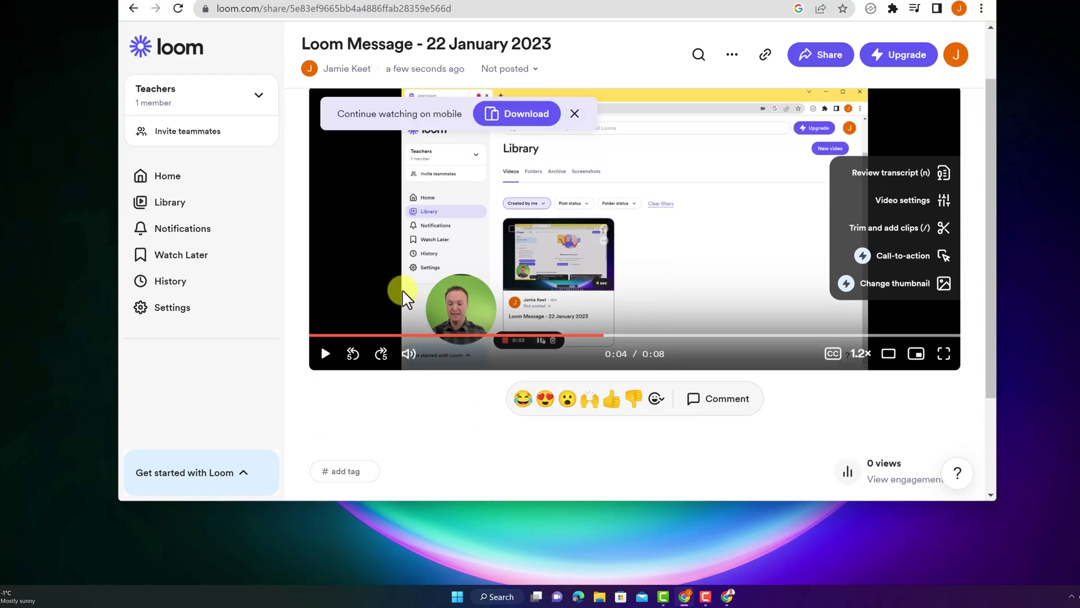
pyautogui.click(169, 202)
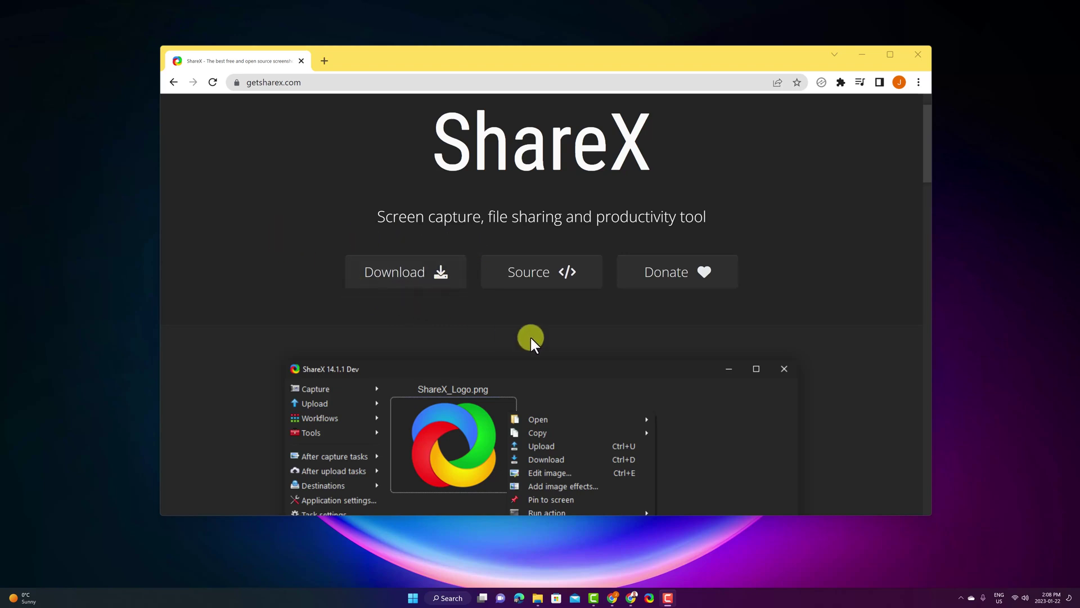
# Bring up the ShareX 14.1 main window, which lists capture hotkeys such as Shift + Print Screen
pyautogui.click(650, 600)
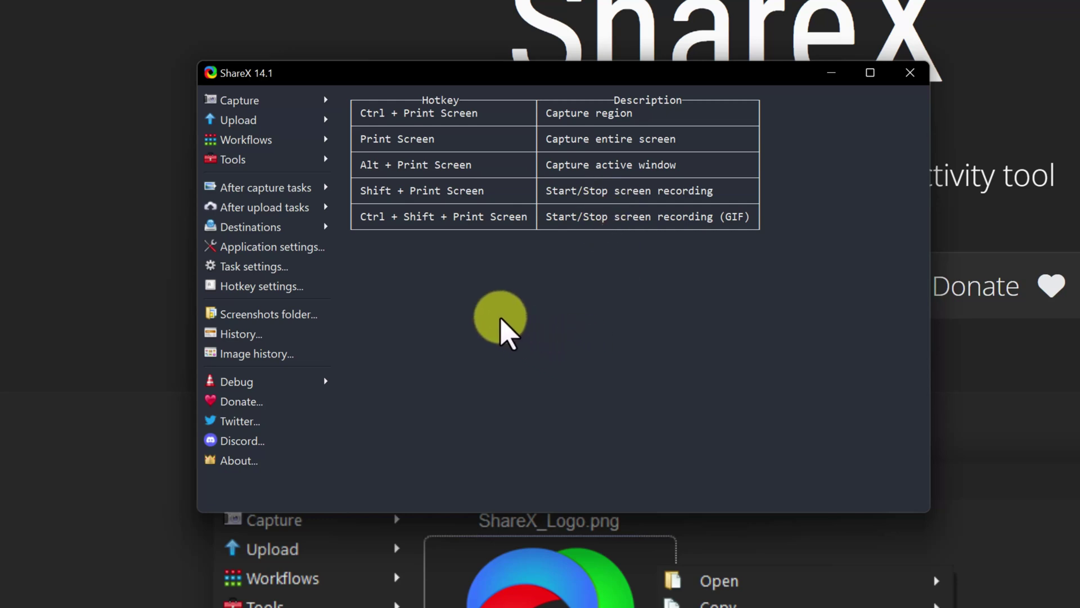
# Open ShareX's Task settings window from the Tools menu
pyautogui.click(322, 162)
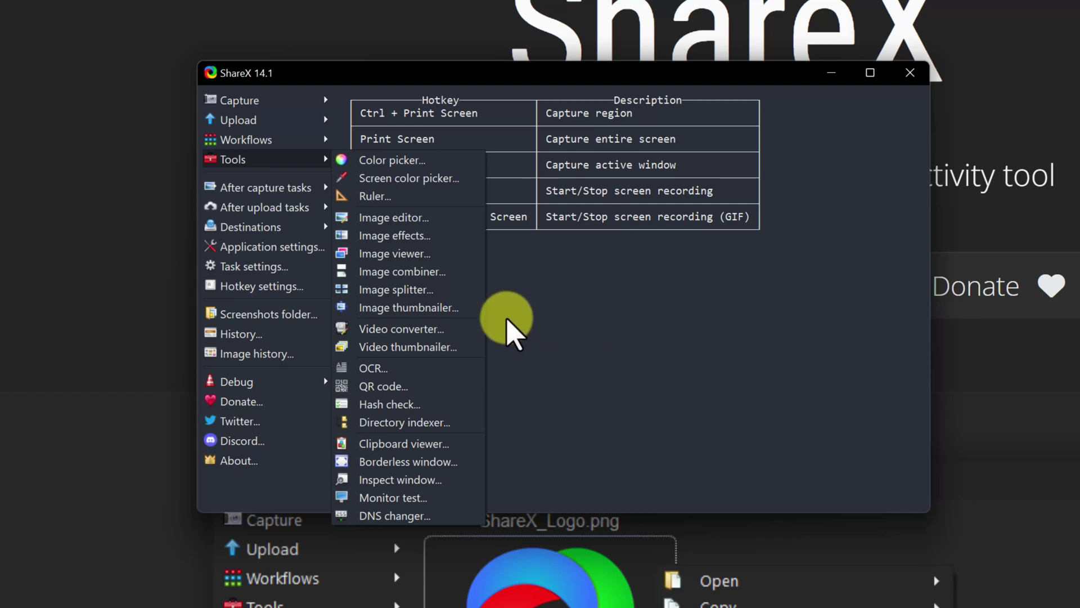
pyautogui.click(267, 270)
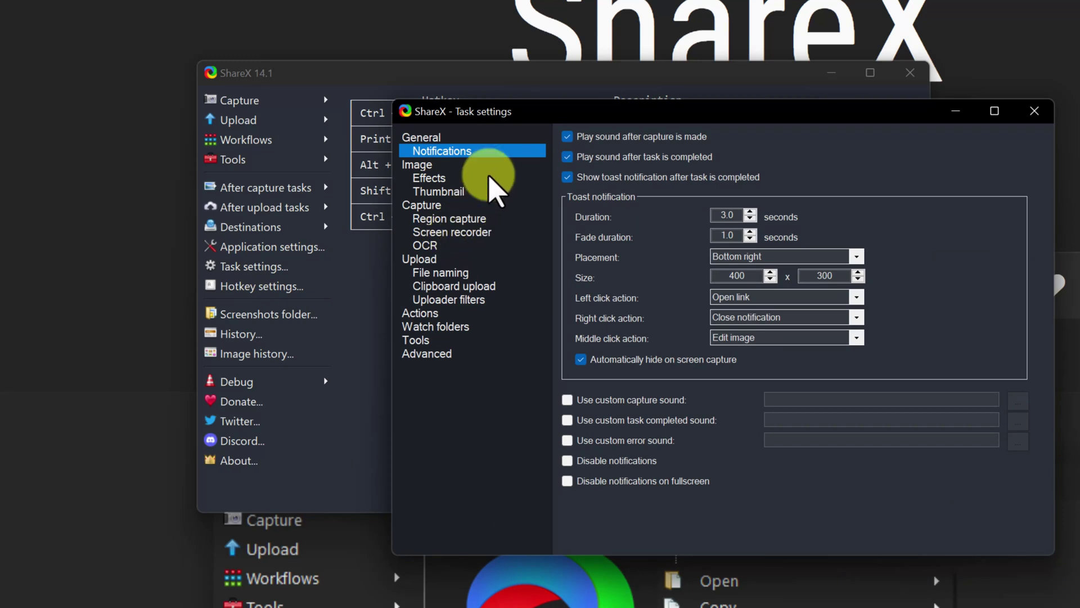
# In Screen recording options, keep GDI grab video and set the audio source to Line (MG-XU)
pyautogui.click(476, 243)
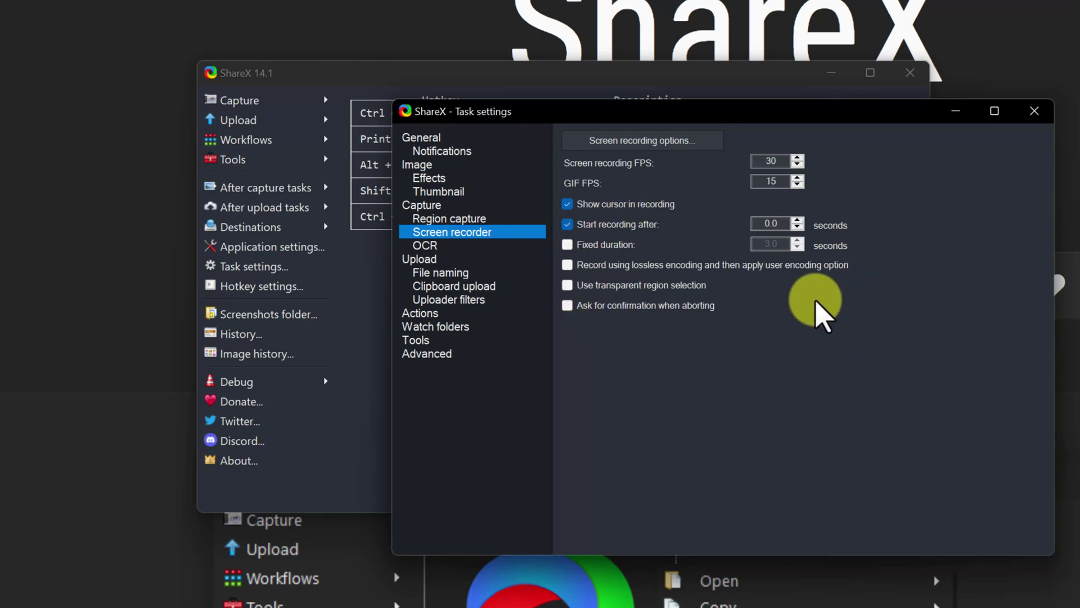
pyautogui.click(643, 144)
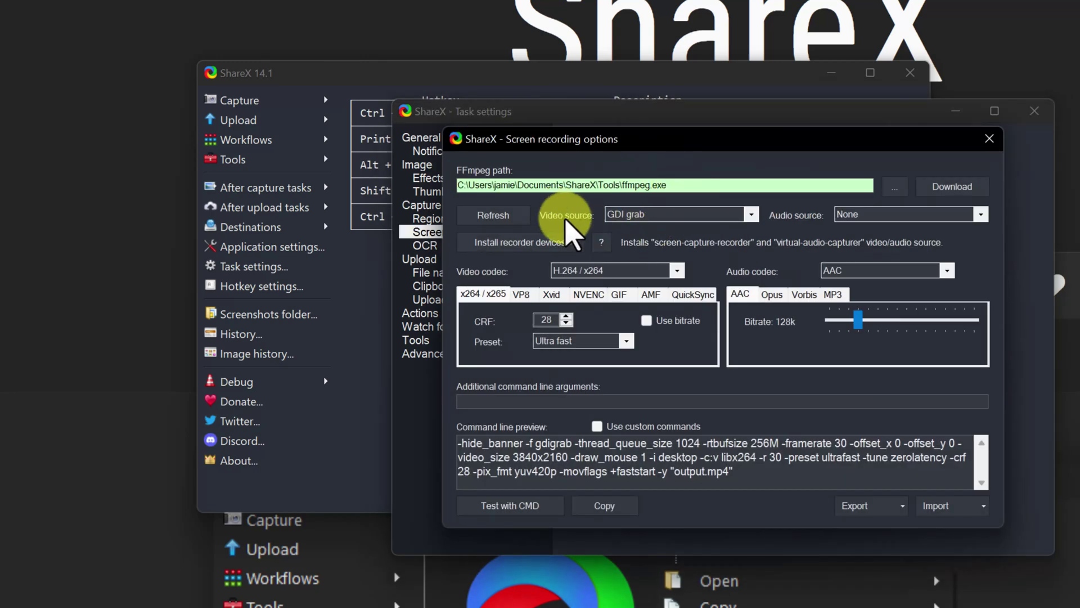
pyautogui.click(751, 215)
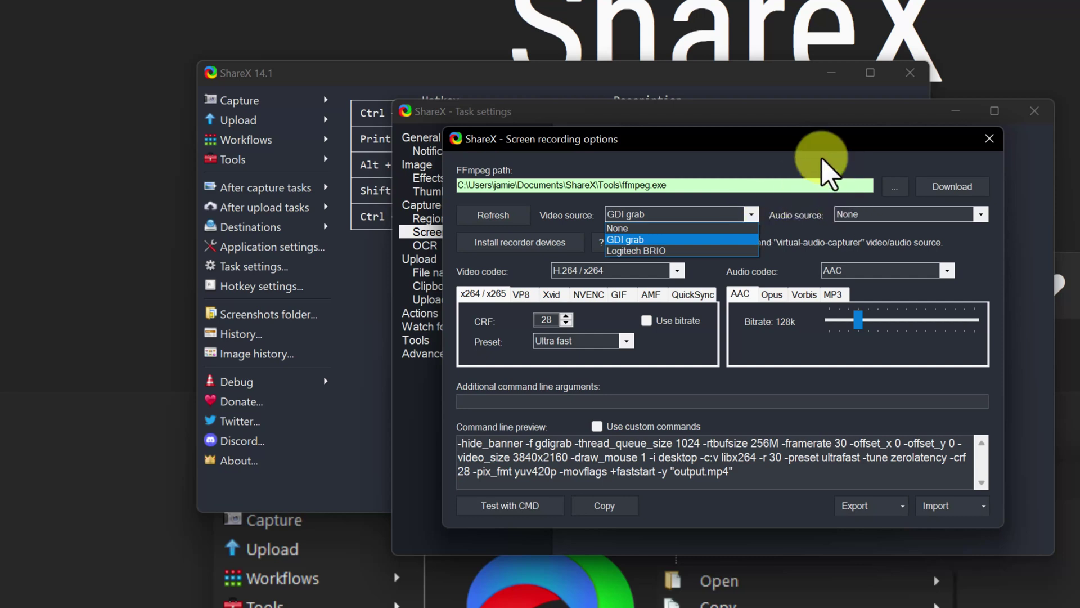
pyautogui.click(809, 169)
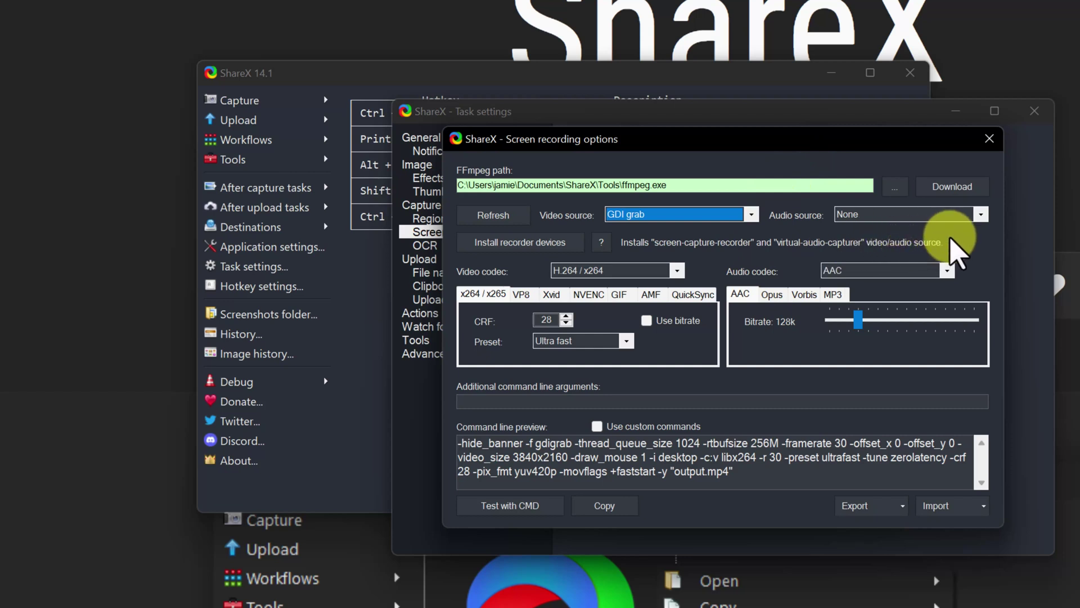
pyautogui.click(981, 215)
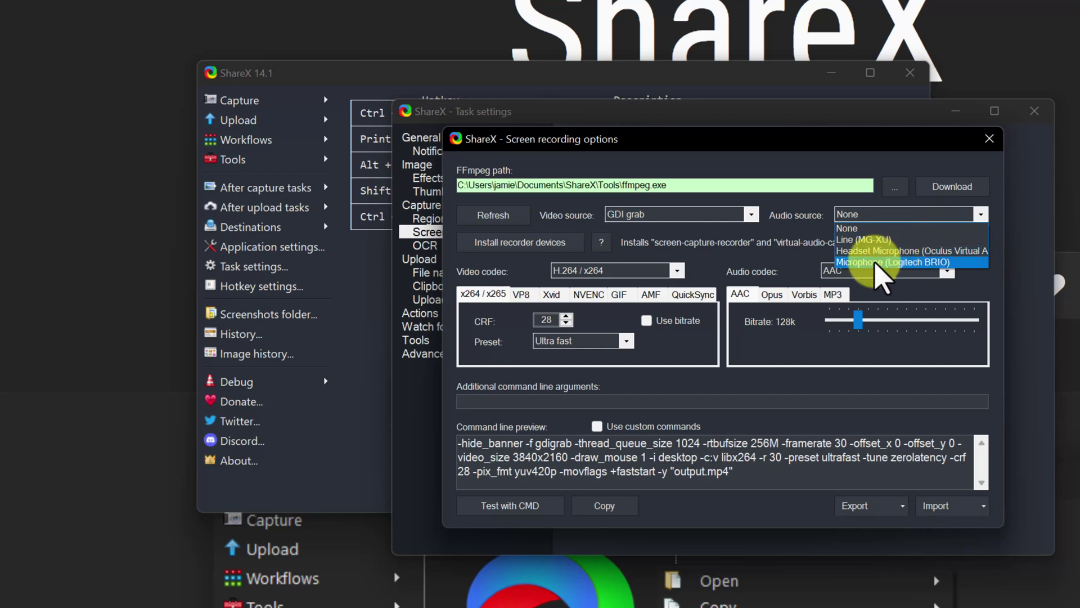
pyautogui.click(865, 240)
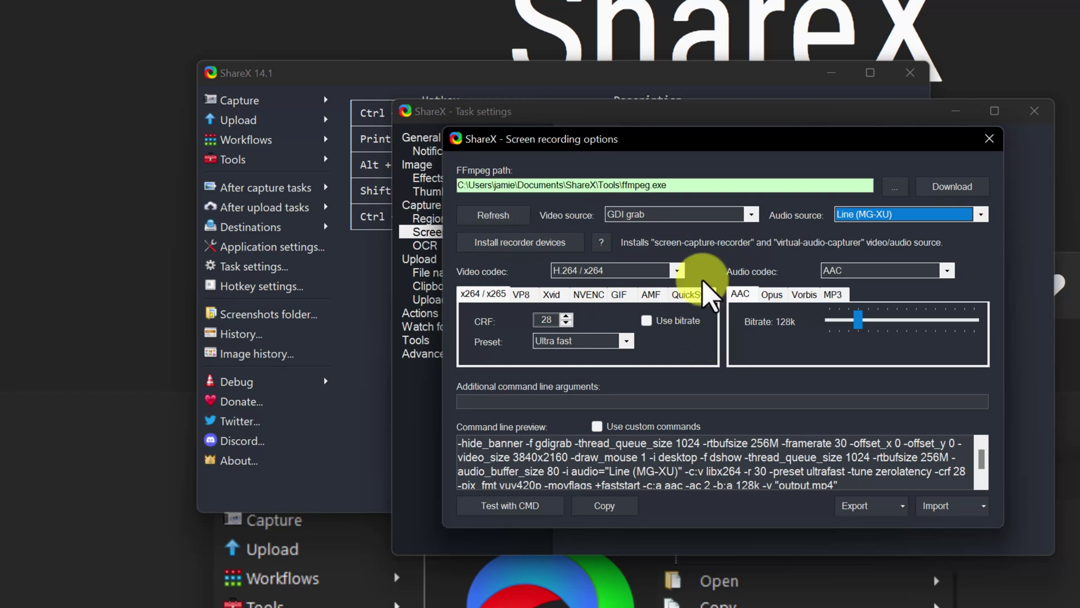
# Keep H.264 / x264 video and AAC audio codecs, then close both settings windows
pyautogui.click(677, 271)
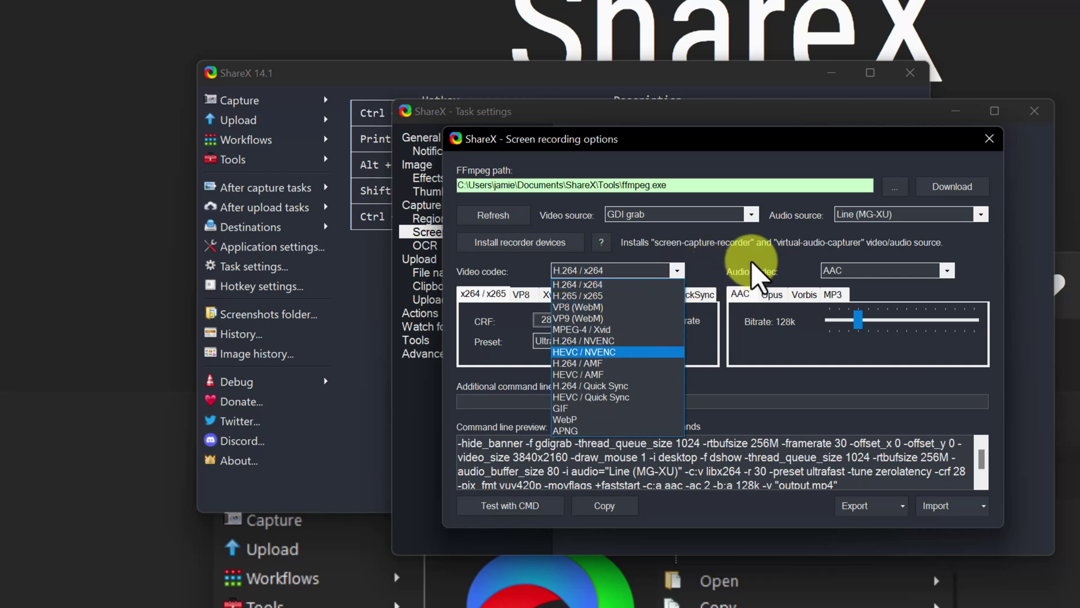
pyautogui.click(723, 275)
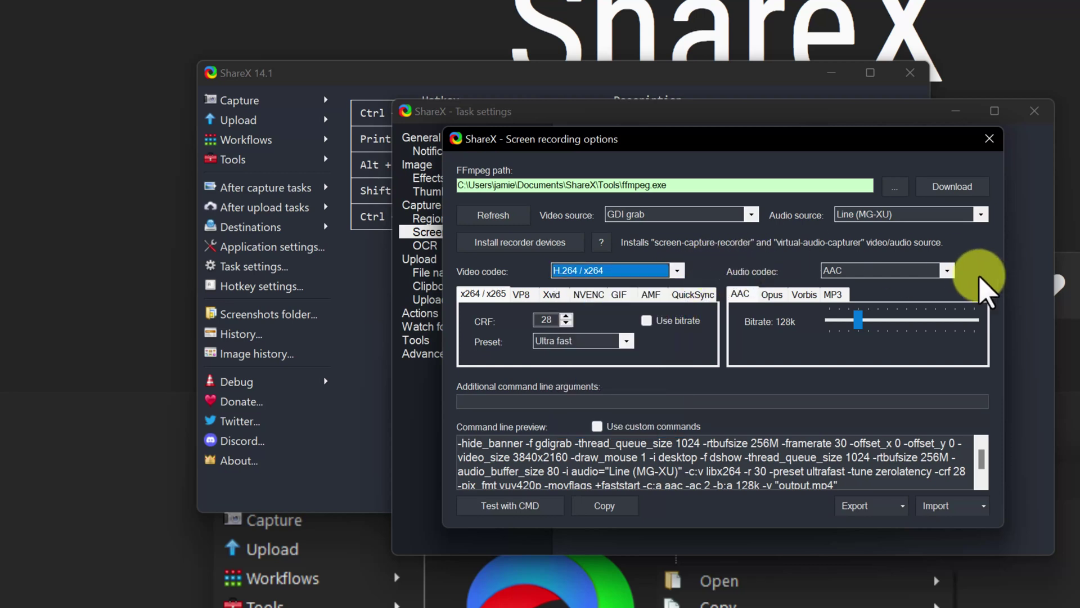
pyautogui.click(934, 272)
pyautogui.click(725, 271)
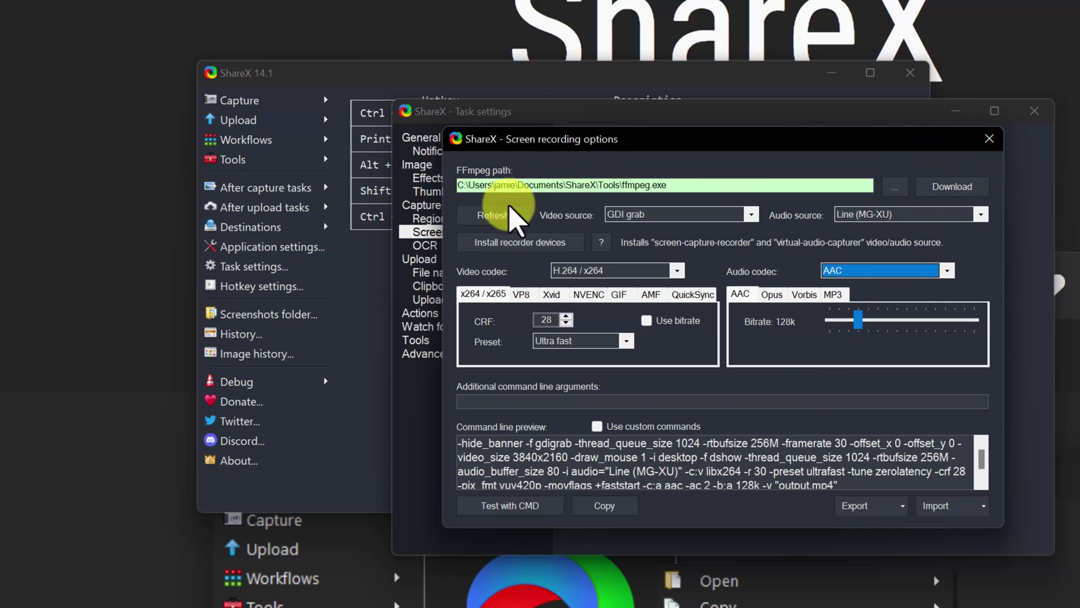
pyautogui.click(485, 219)
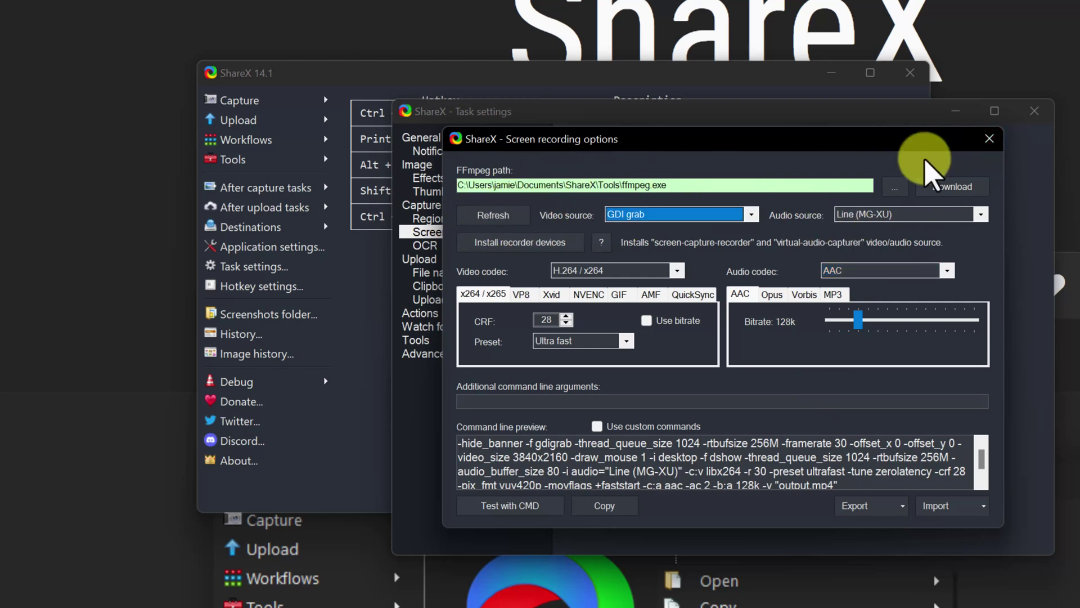
pyautogui.click(992, 144)
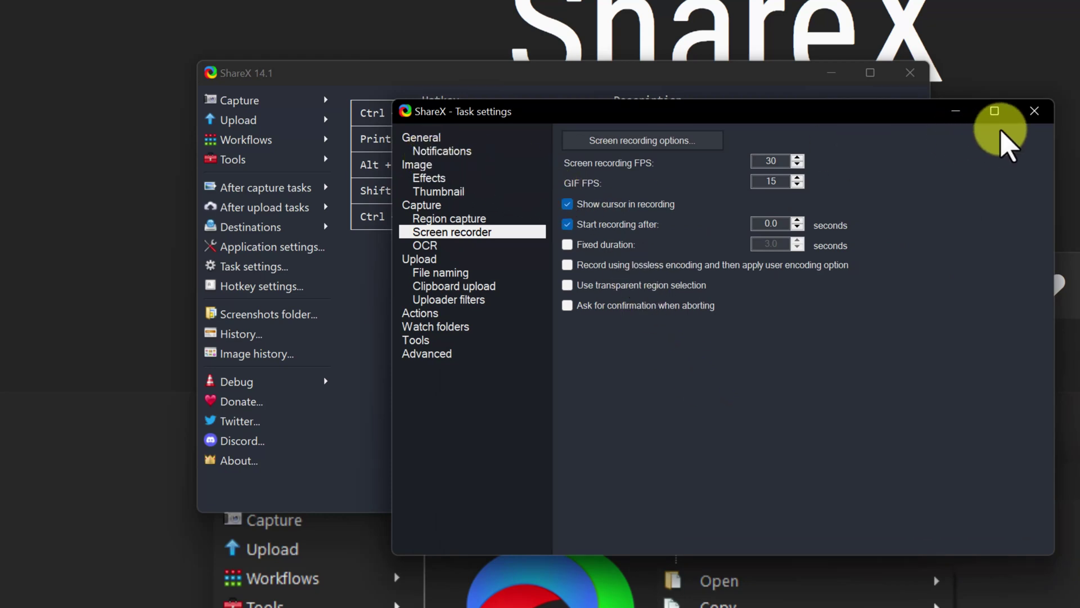
pyautogui.click(1034, 111)
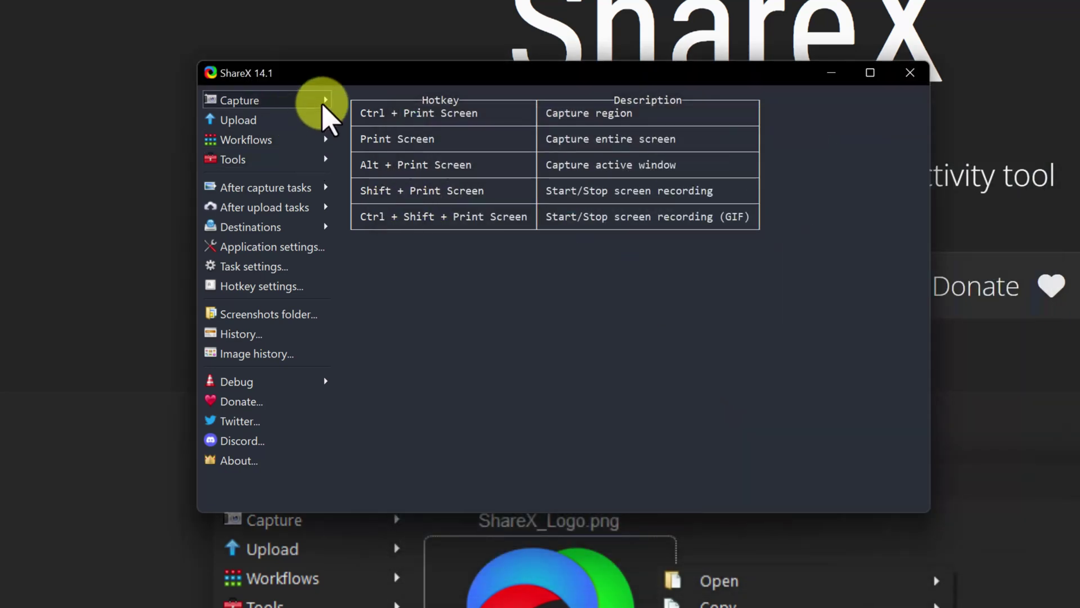
# Record a near-full-screen region with ShareX's screen recorder, then stop the recording
pyautogui.click(324, 105)
pyautogui.click(326, 109)
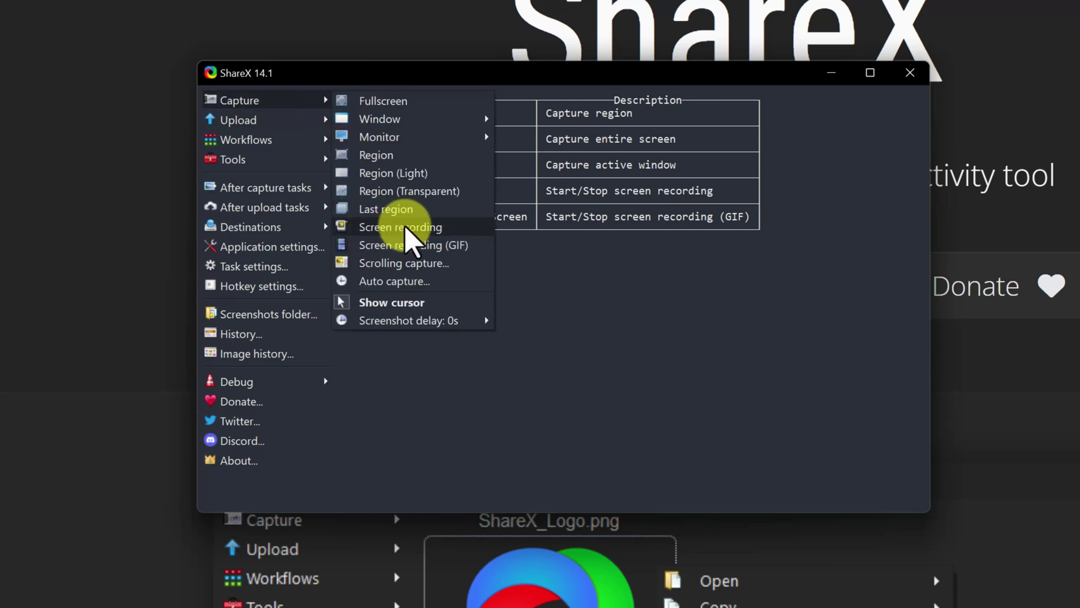
pyautogui.click(405, 226)
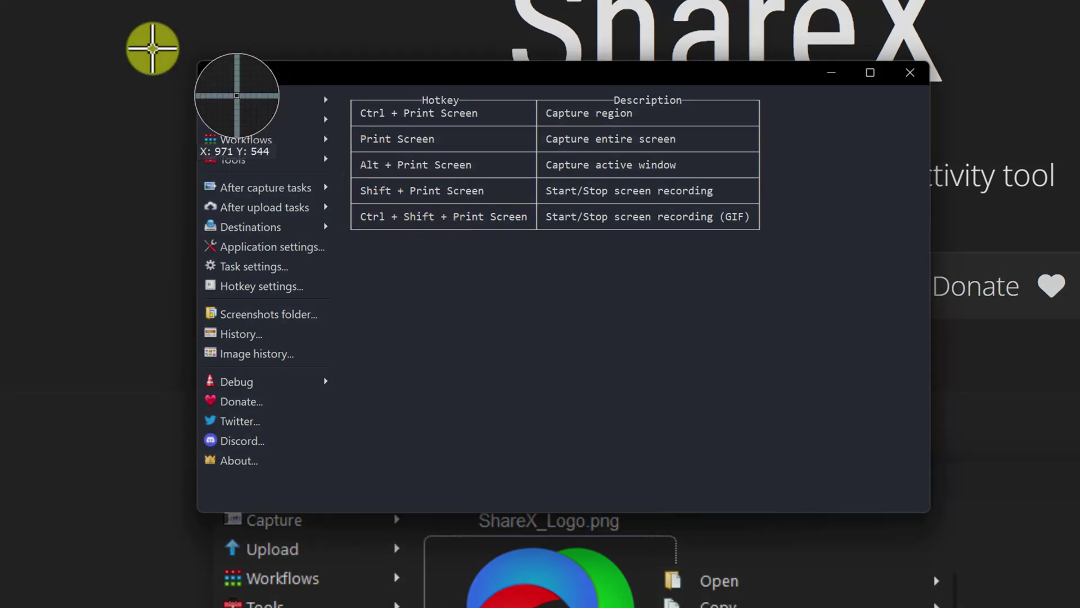
pyautogui.moveTo(81, 45); pyautogui.dragTo(675, 605)
pyautogui.moveTo(514, 588); pyautogui.dragTo(1039, 585)
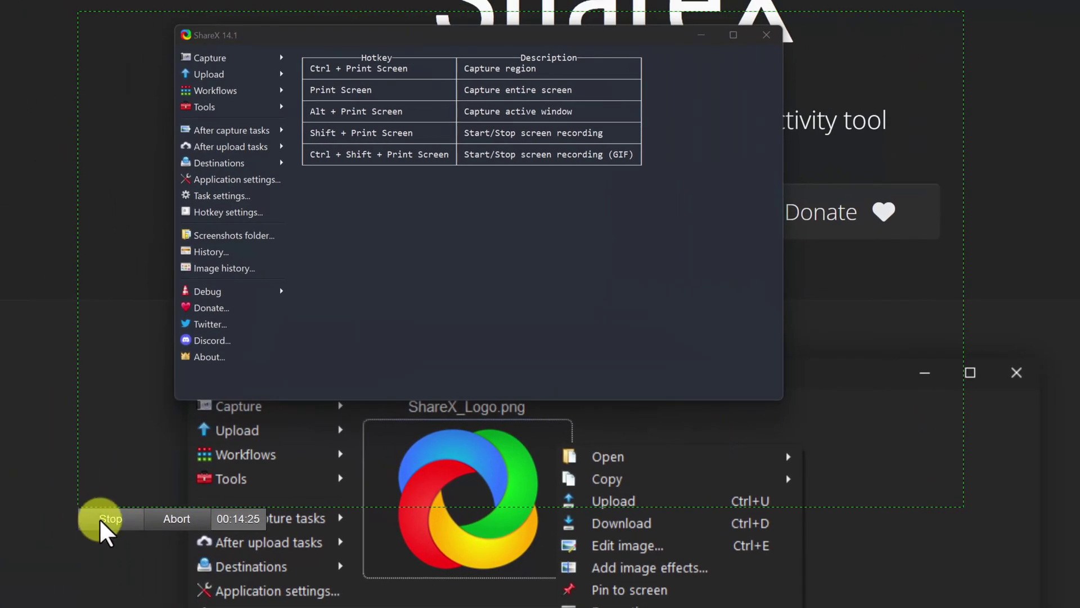
pyautogui.click(104, 518)
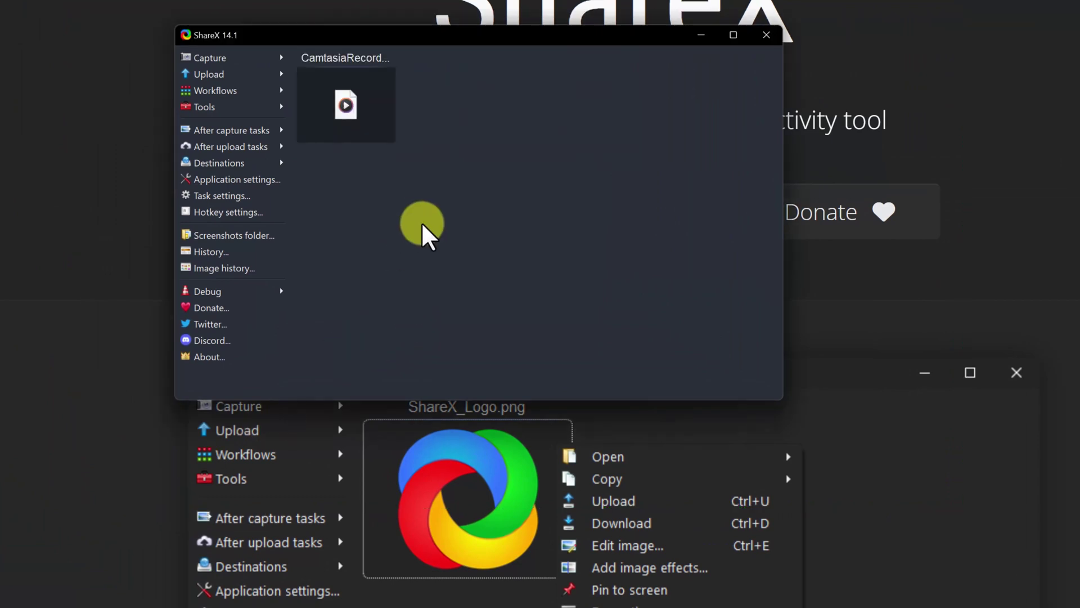
# Play the new CamtasiaRecorder capture in Media Player, then pause it
pyautogui.doubleClick(349, 110)
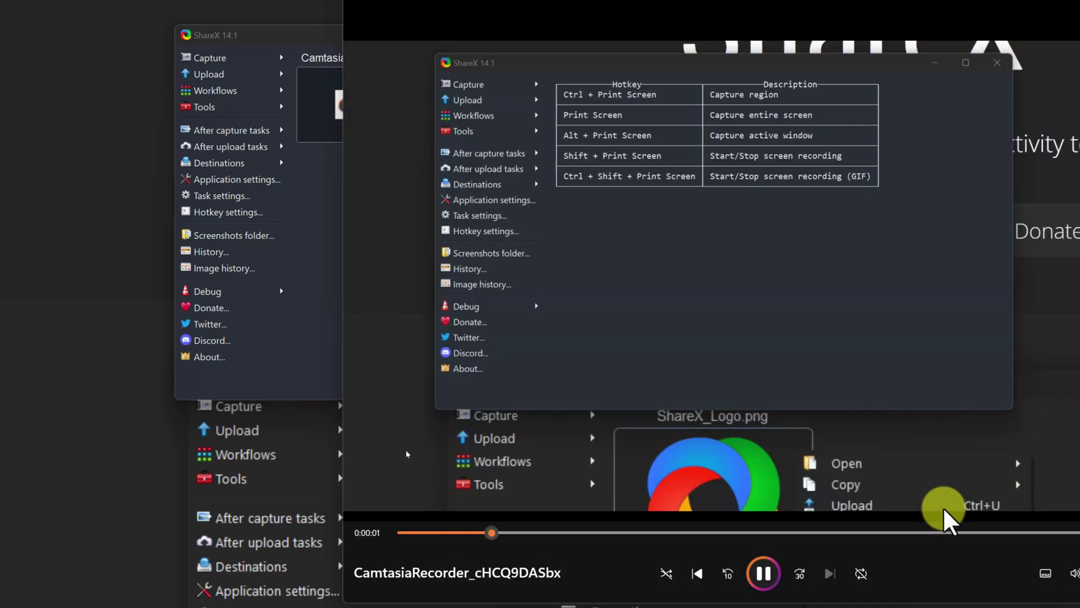
pyautogui.click(764, 573)
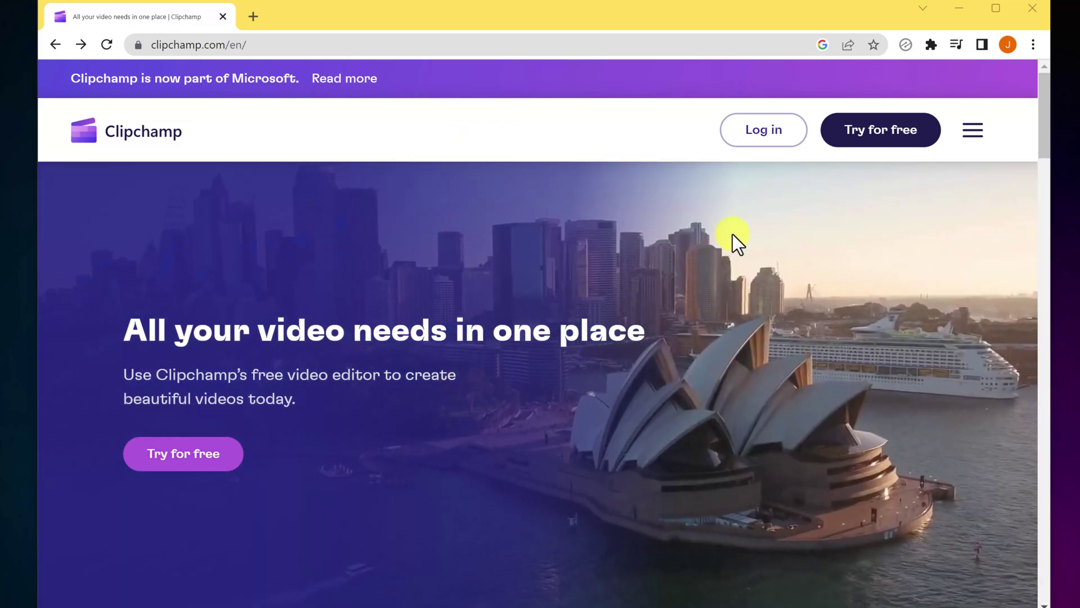
# Minimize Chrome to reveal Clipchamp's Home page listing videos like "Practice Video"
pyautogui.click(958, 9)
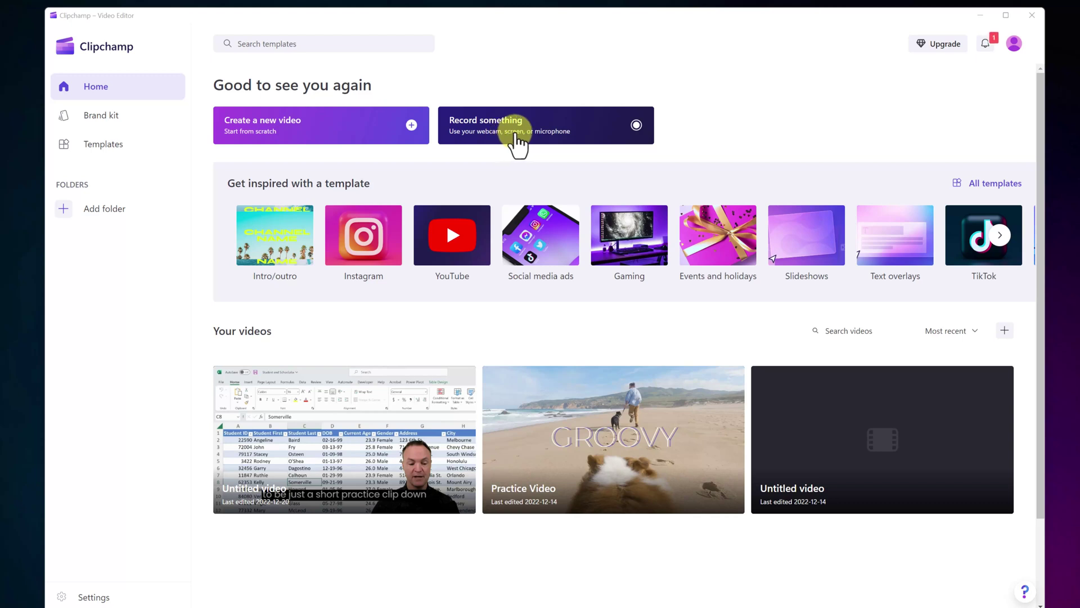
# Start a new Screen & camera recording from Record something, showing the webcam preview
pyautogui.click(516, 143)
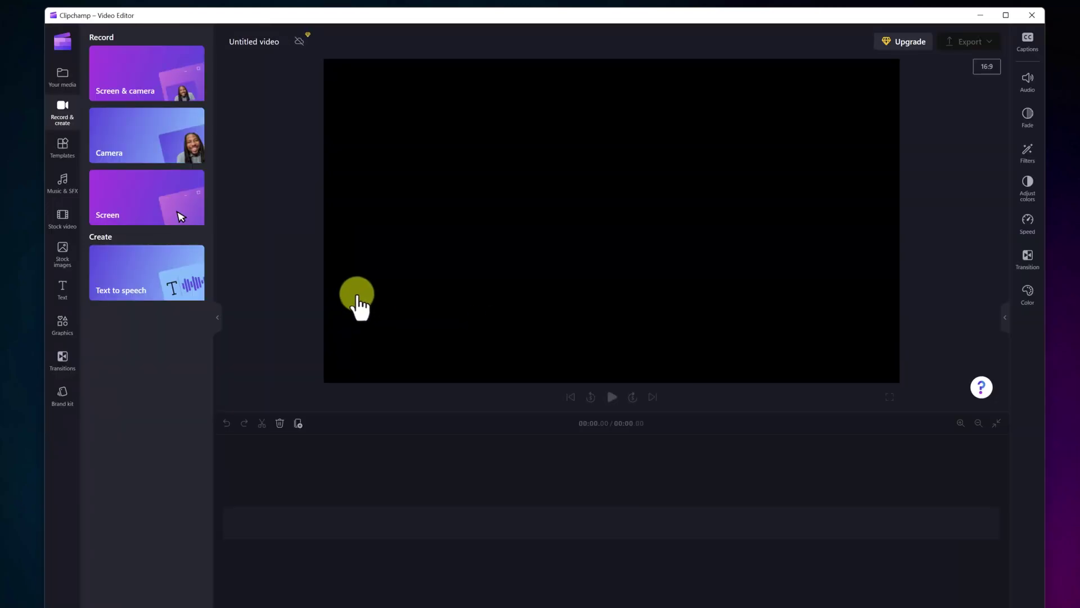
pyautogui.click(165, 86)
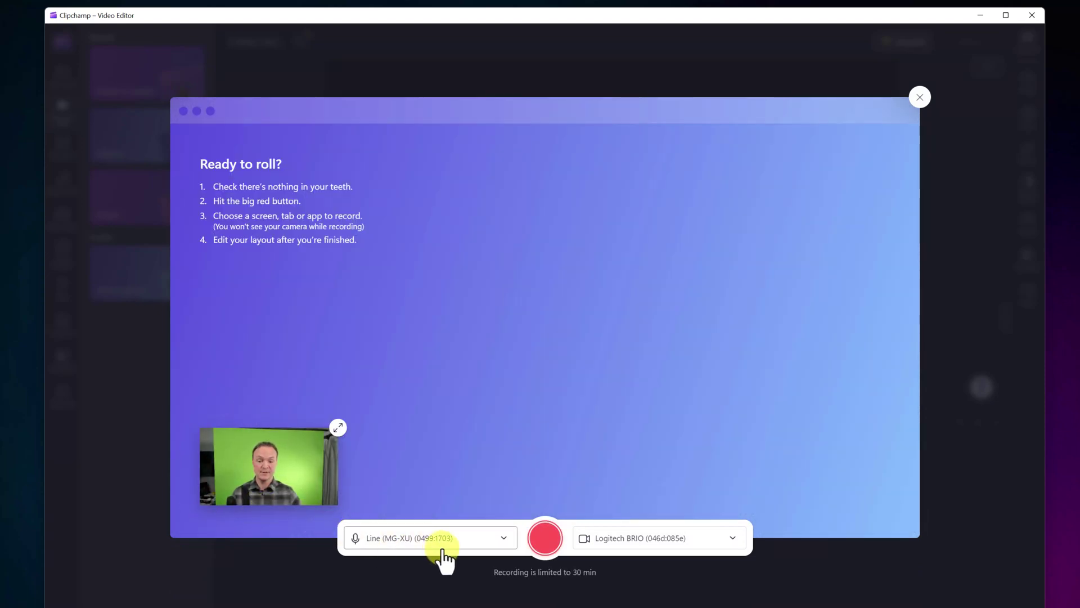
pyautogui.click(545, 541)
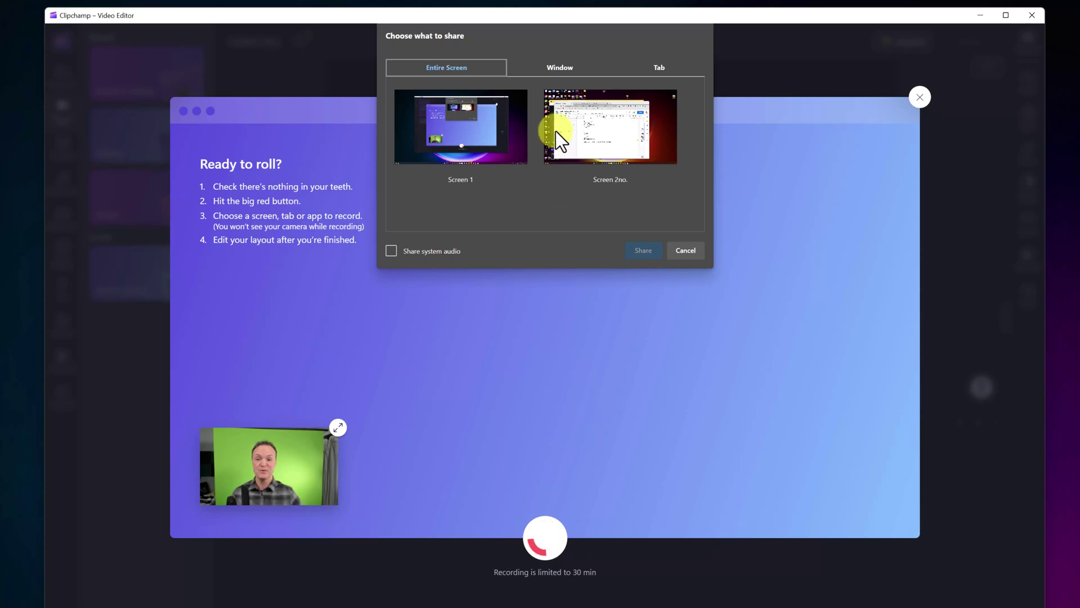
# Record the Clipchamp – Video Editor window with webcam for about 8 seconds, then Save and edit
pyautogui.click(555, 66)
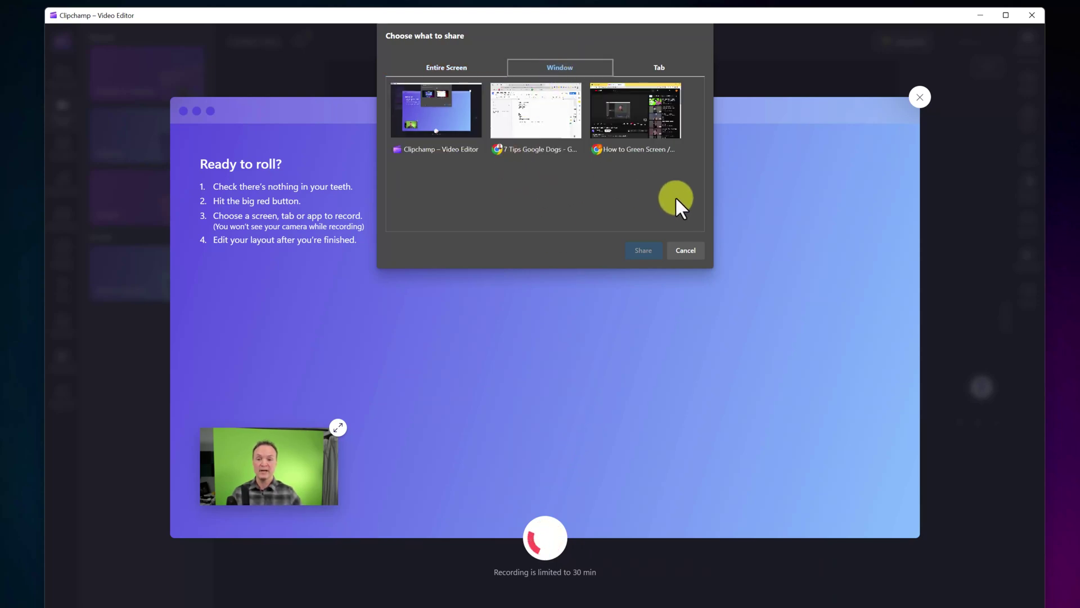
pyautogui.click(454, 121)
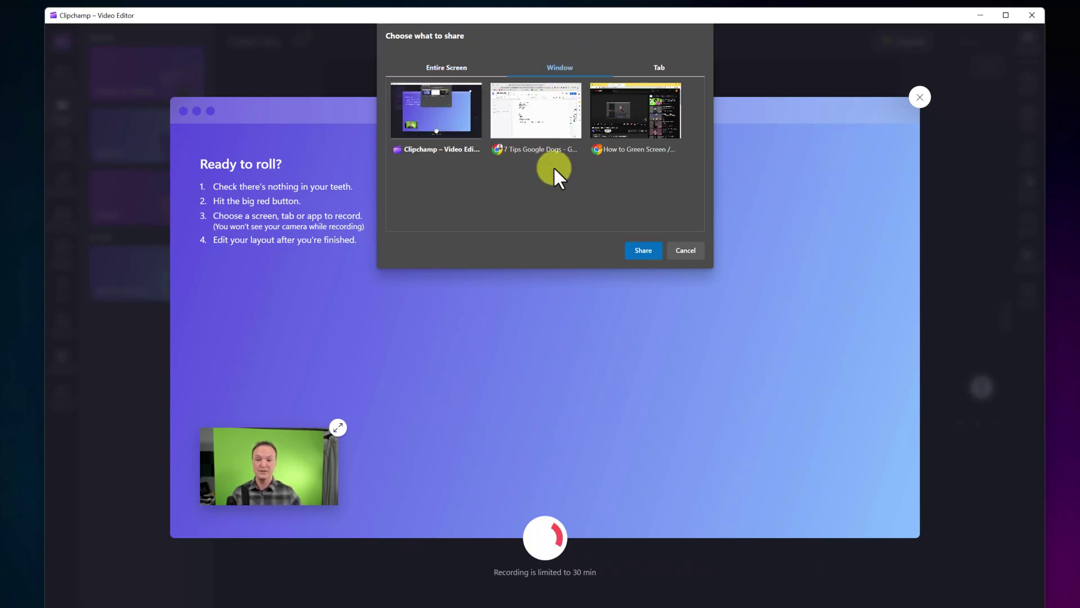
pyautogui.click(643, 251)
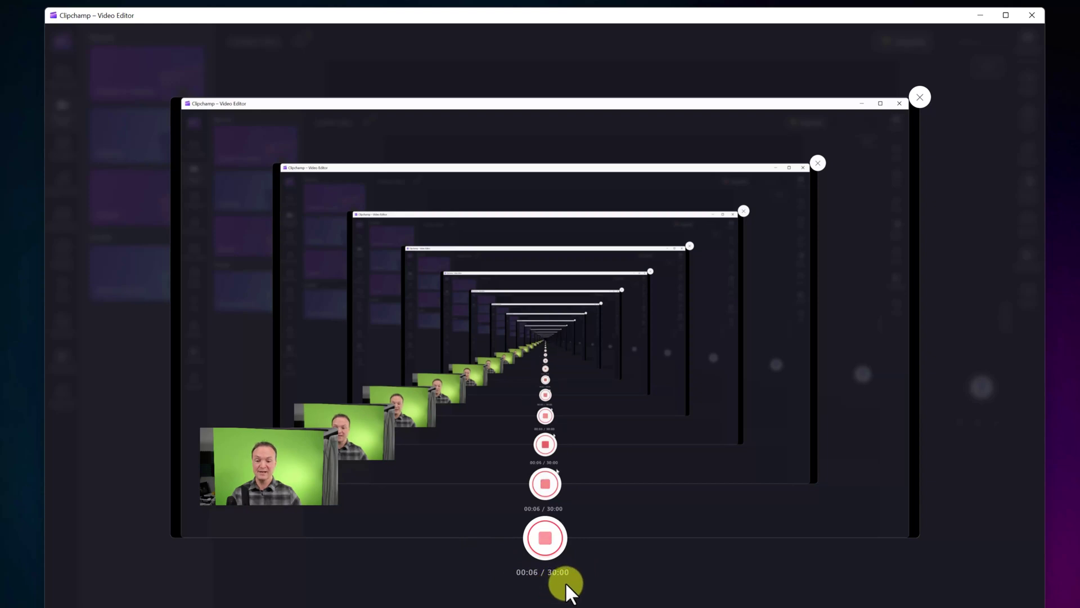
pyautogui.click(545, 537)
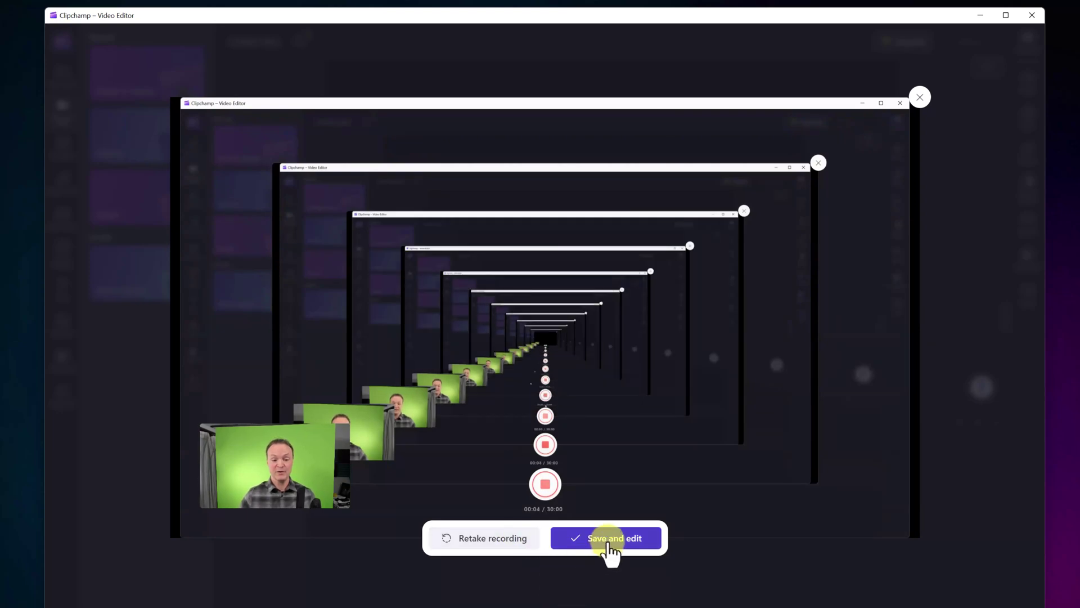
pyautogui.click(607, 543)
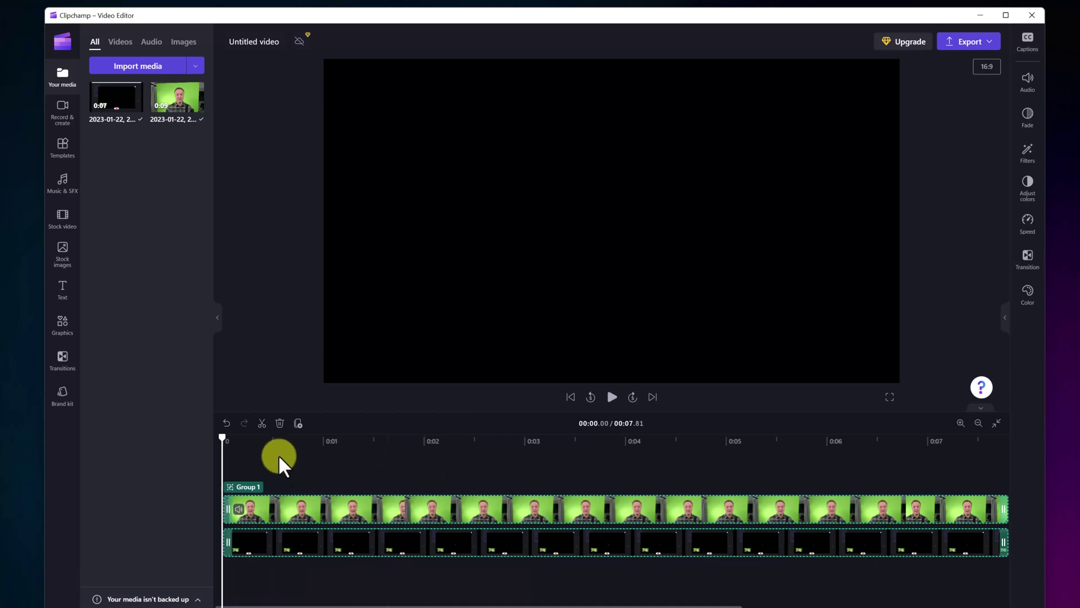
# Ungroup the screen and webcam clips, move the playhead to 00:02.25, and select the webcam clip
pyautogui.moveTo(221, 438); pyautogui.dragTo(326, 444)
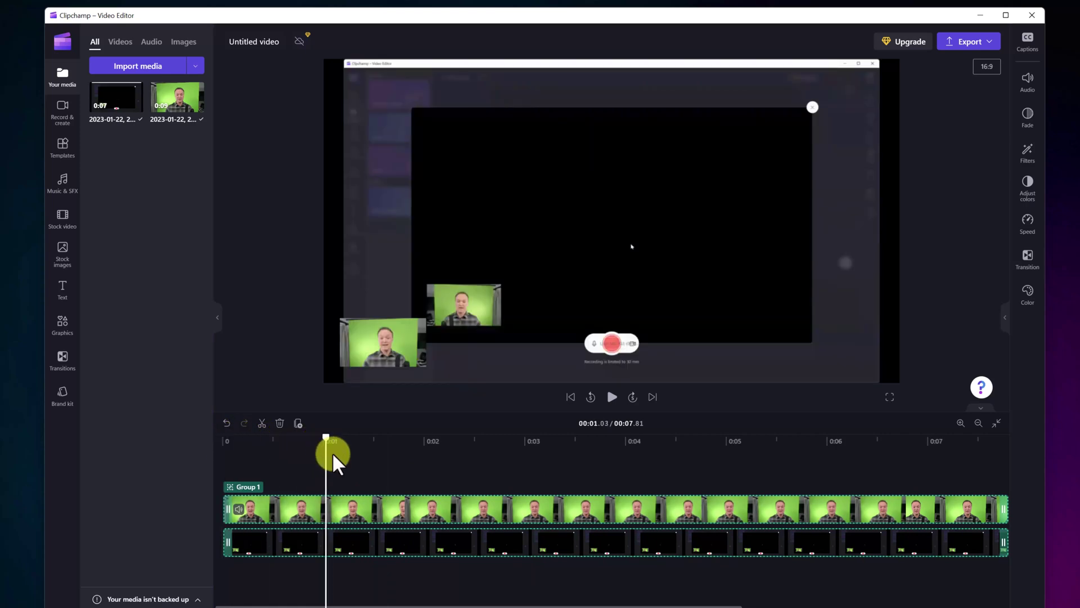
pyautogui.rightClick(400, 509)
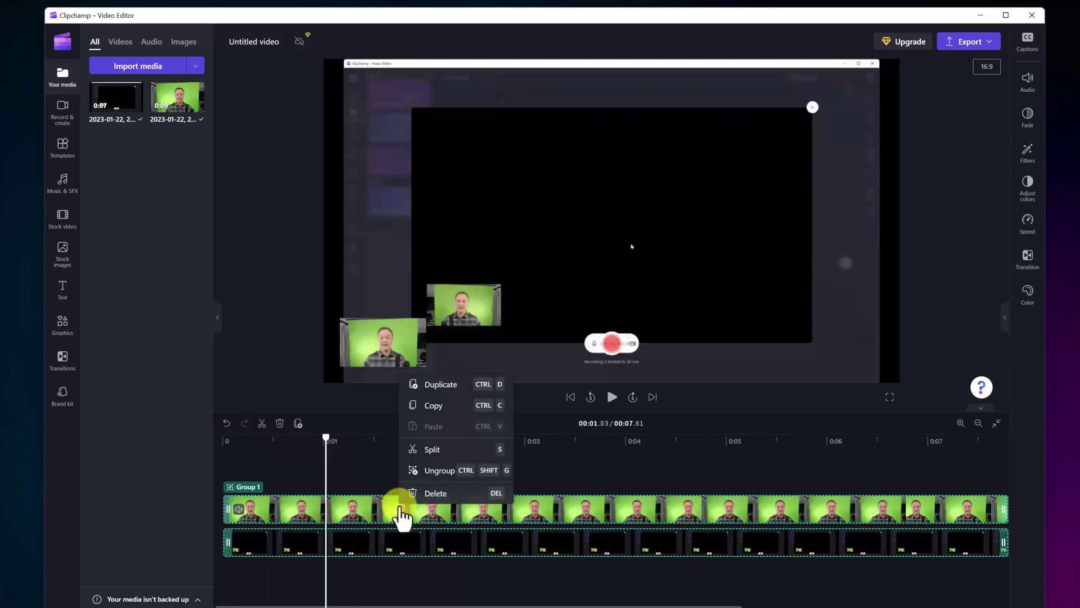
pyautogui.click(443, 471)
pyautogui.click(449, 467)
pyautogui.click(394, 549)
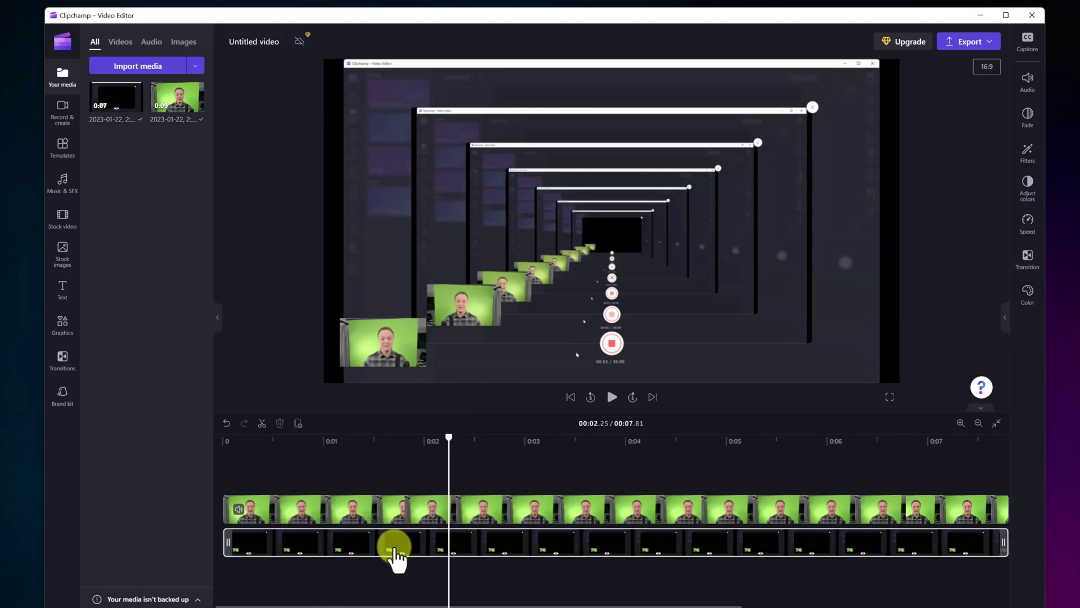
pyautogui.click(393, 511)
# Enlarge and shift the webcam overlay, then crop its left, right and top edges
pyautogui.moveTo(426, 315); pyautogui.dragTo(542, 254)
pyautogui.moveTo(446, 335); pyautogui.dragTo(482, 311)
pyautogui.click(350, 282)
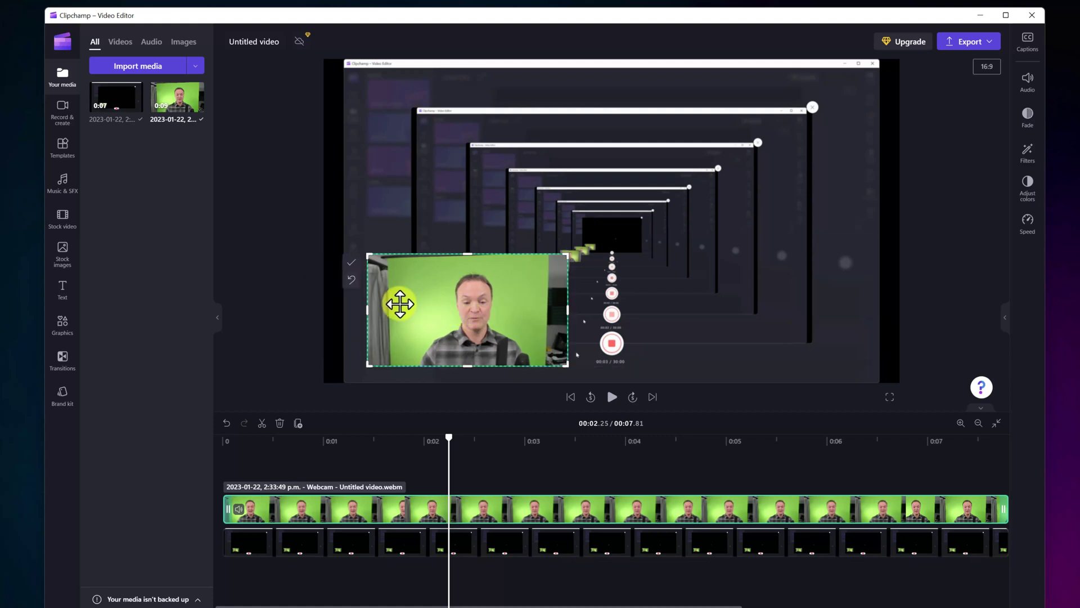
pyautogui.moveTo(368, 311); pyautogui.dragTo(409, 311)
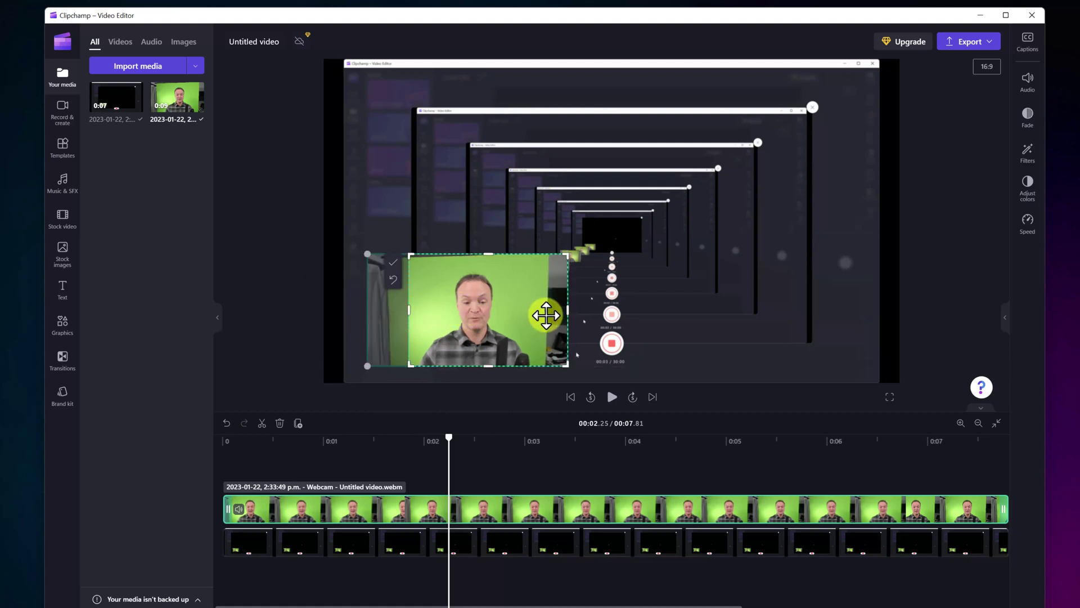
pyautogui.moveTo(568, 310); pyautogui.dragTo(533, 308)
pyautogui.moveTo(471, 255); pyautogui.dragTo(470, 260)
pyautogui.click(658, 321)
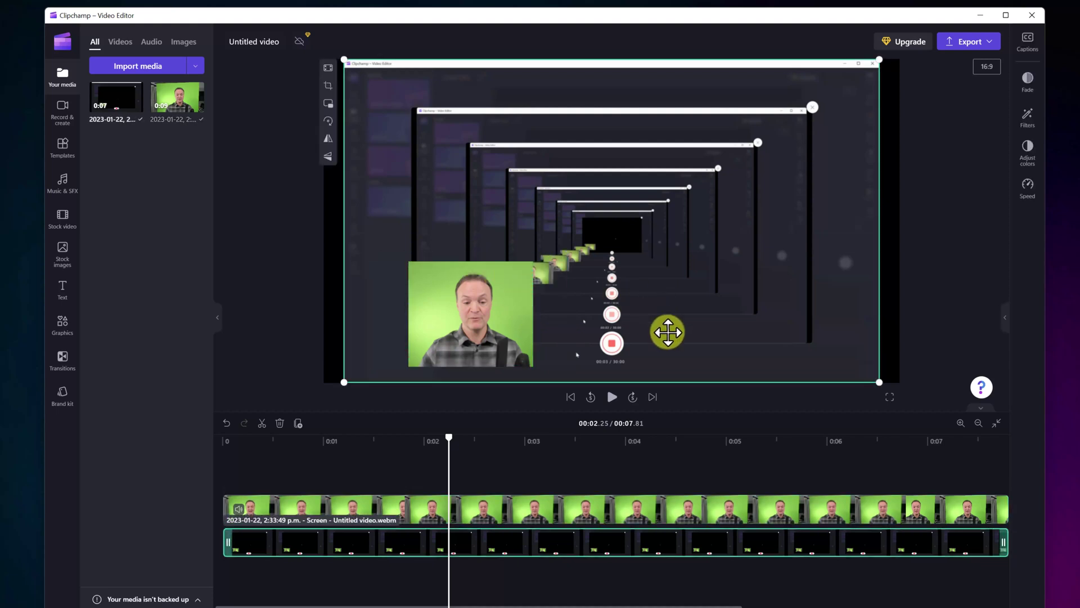
pyautogui.moveTo(498, 319); pyautogui.dragTo(485, 326)
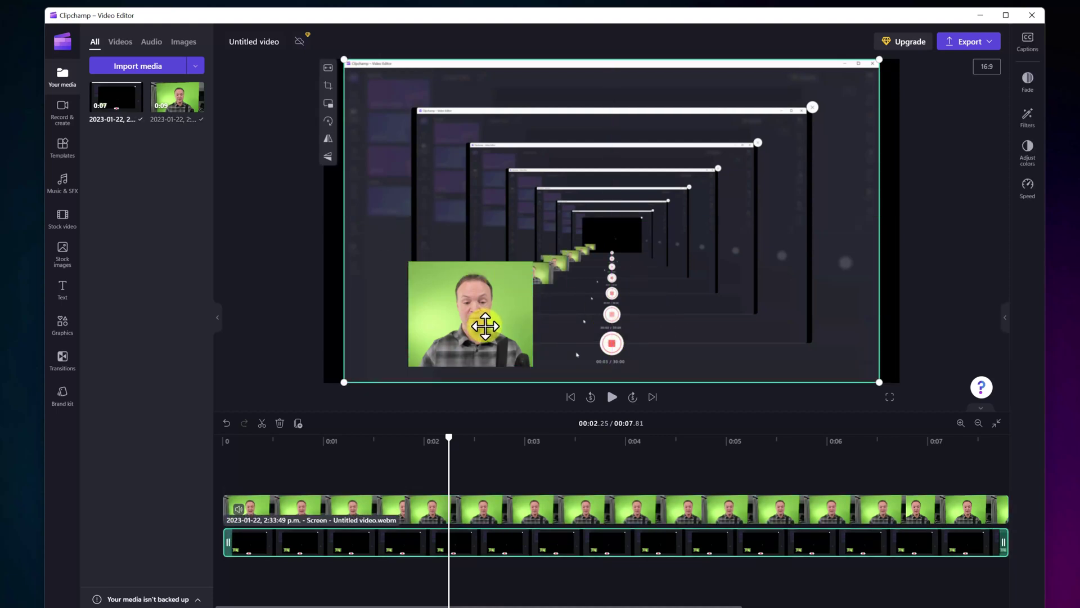
pyautogui.click(405, 510)
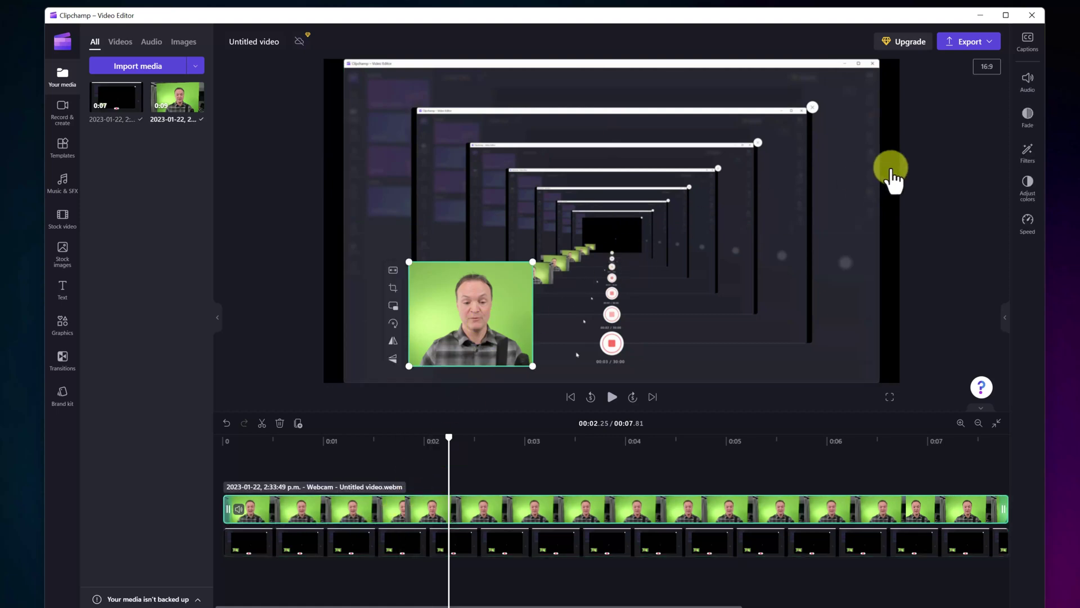
# Apply the Green screen filter to the webcam clip and adjust its Screen threshold
pyautogui.click(1027, 151)
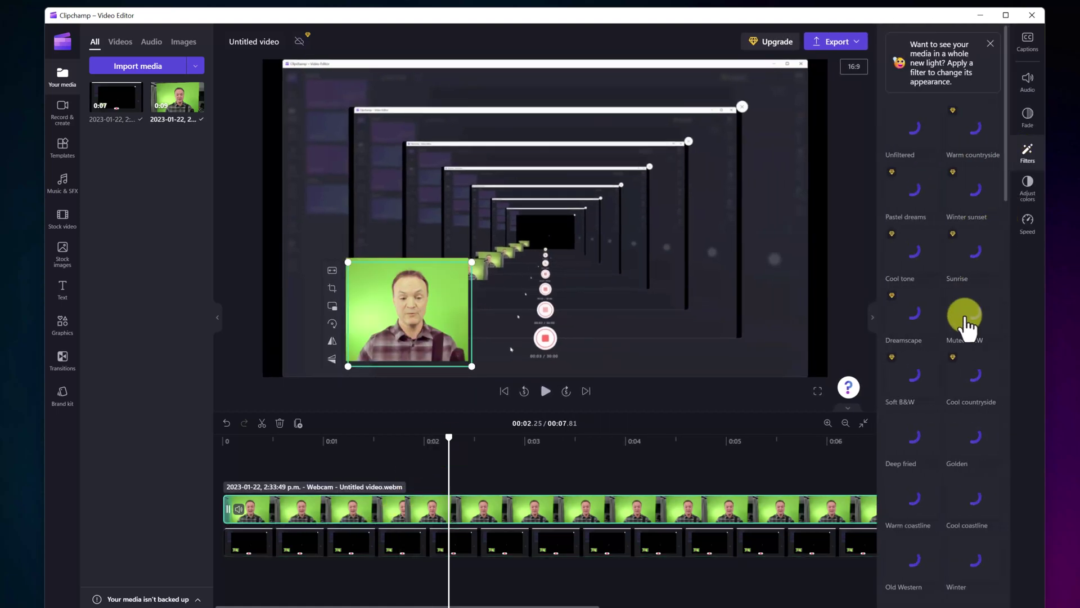
pyautogui.scroll(-3, 959, 377)
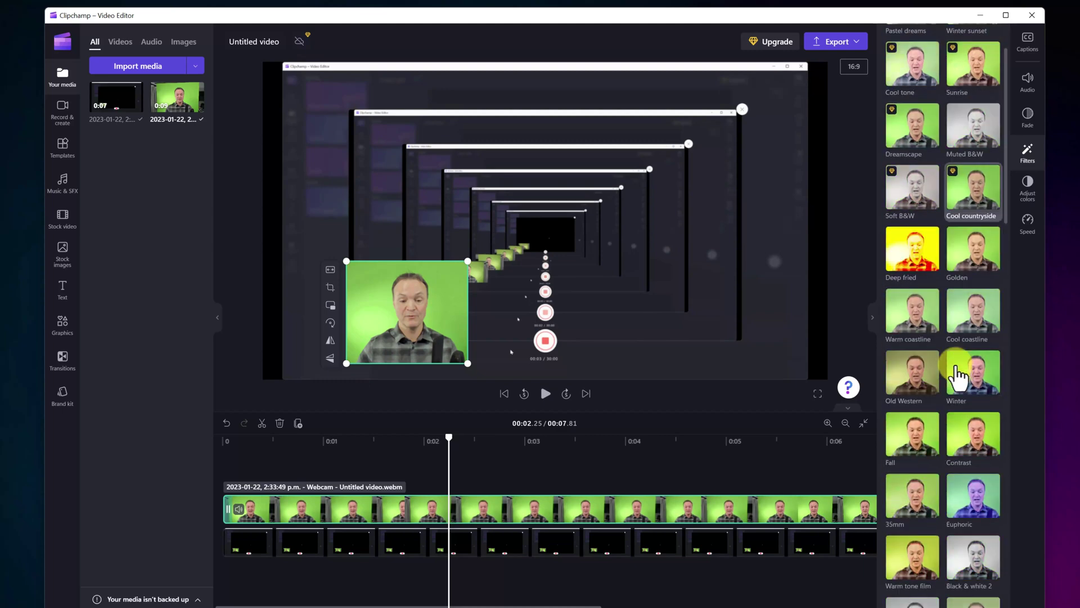
pyautogui.scroll(-8, 958, 374)
pyautogui.scroll(-7, 958, 376)
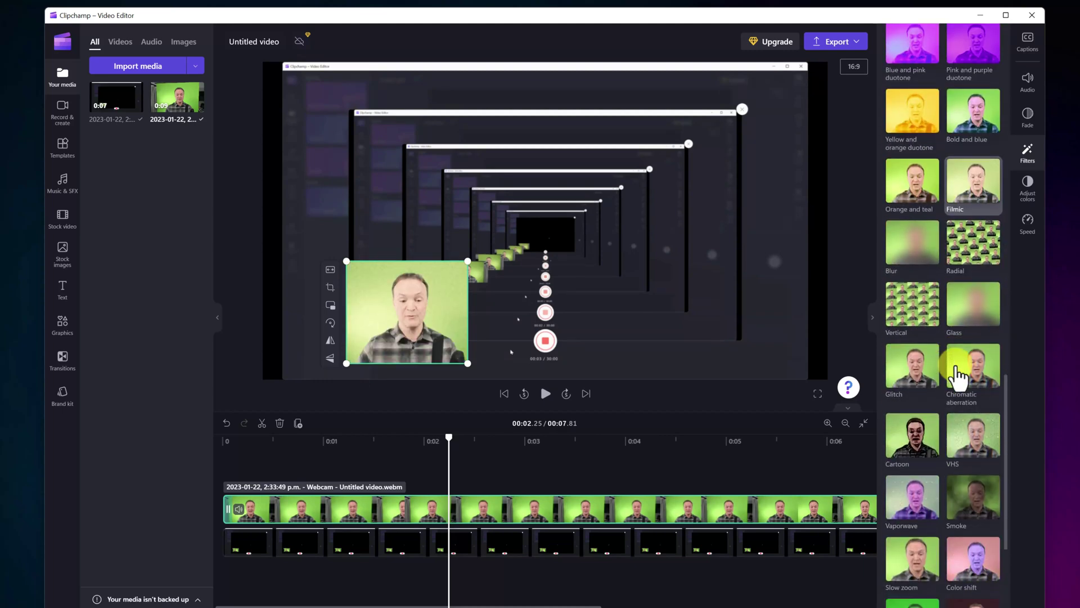
pyautogui.scroll(-3, 959, 377)
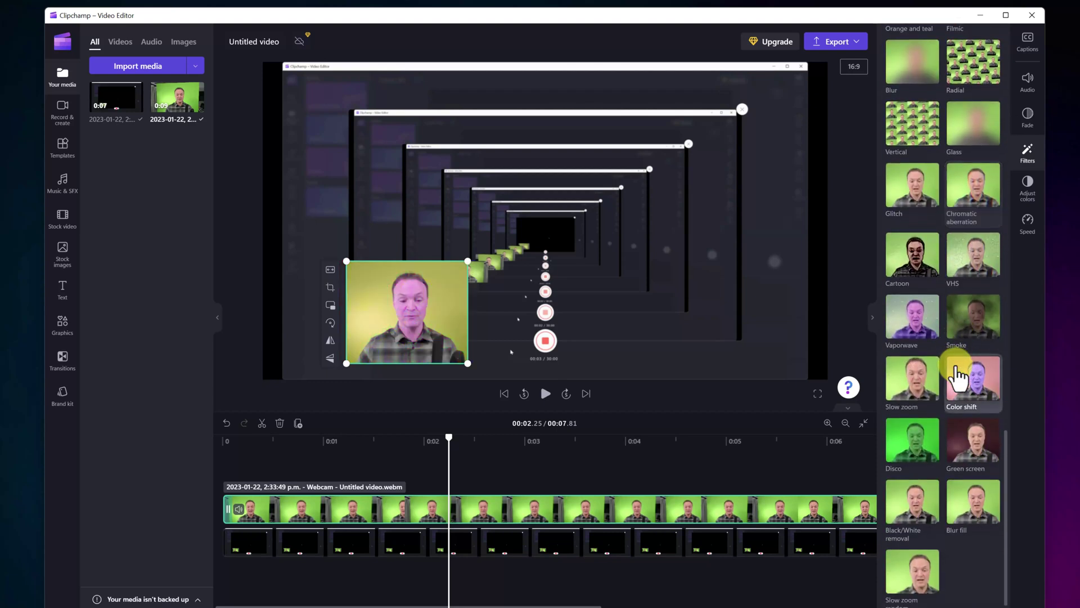
pyautogui.click(965, 454)
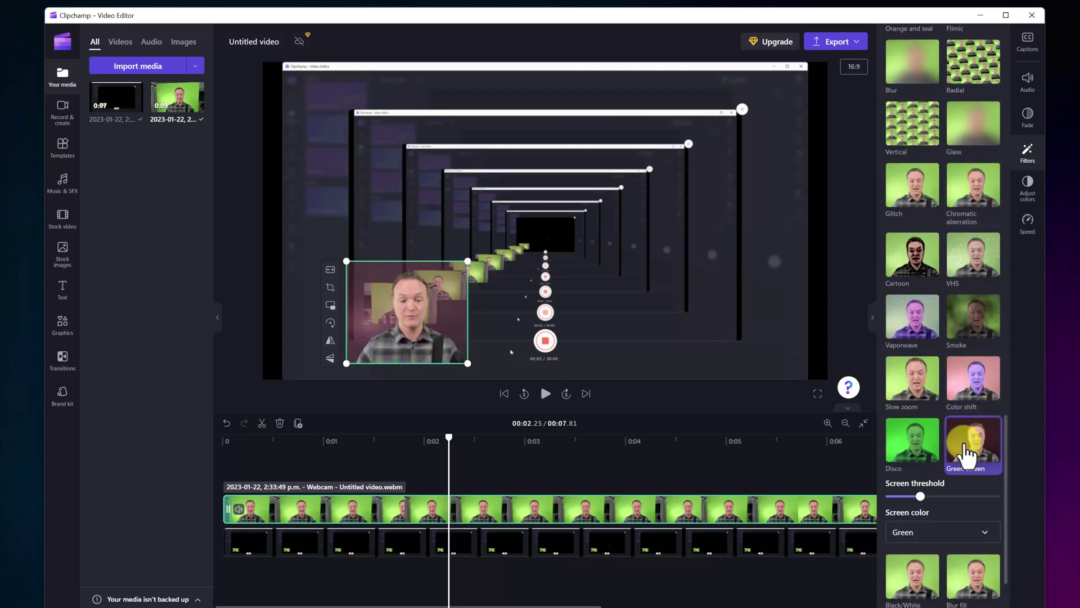
pyautogui.moveTo(920, 496)
pyautogui.mouseDown()
pyautogui.moveTo(947, 497)
pyautogui.moveTo(904, 498)
pyautogui.mouseUp()
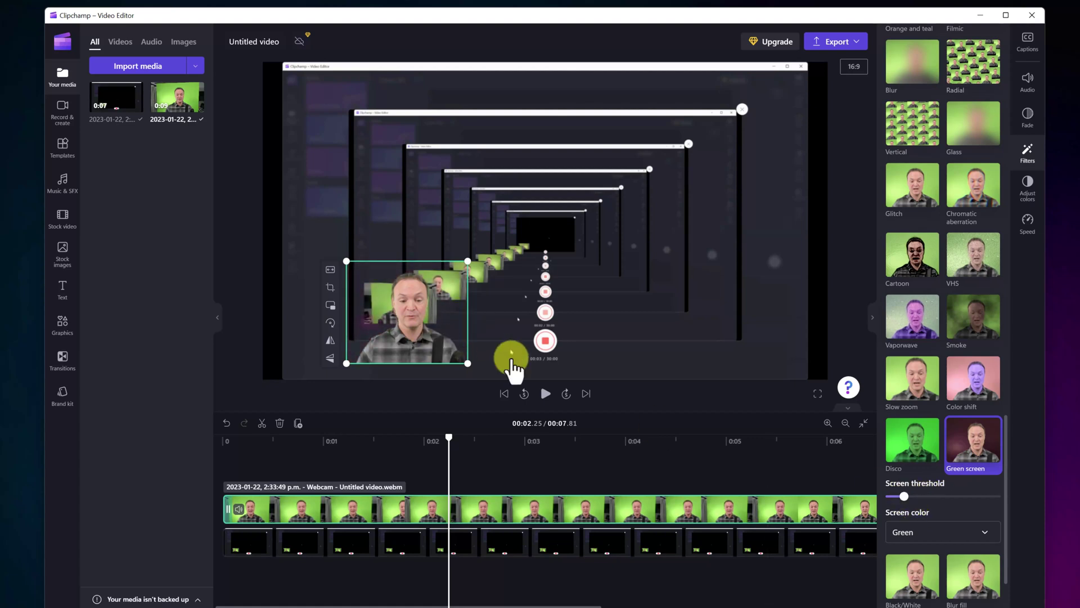
# Enlarge the webcam overlay and move it to the lower left of the preview
pyautogui.click(512, 361)
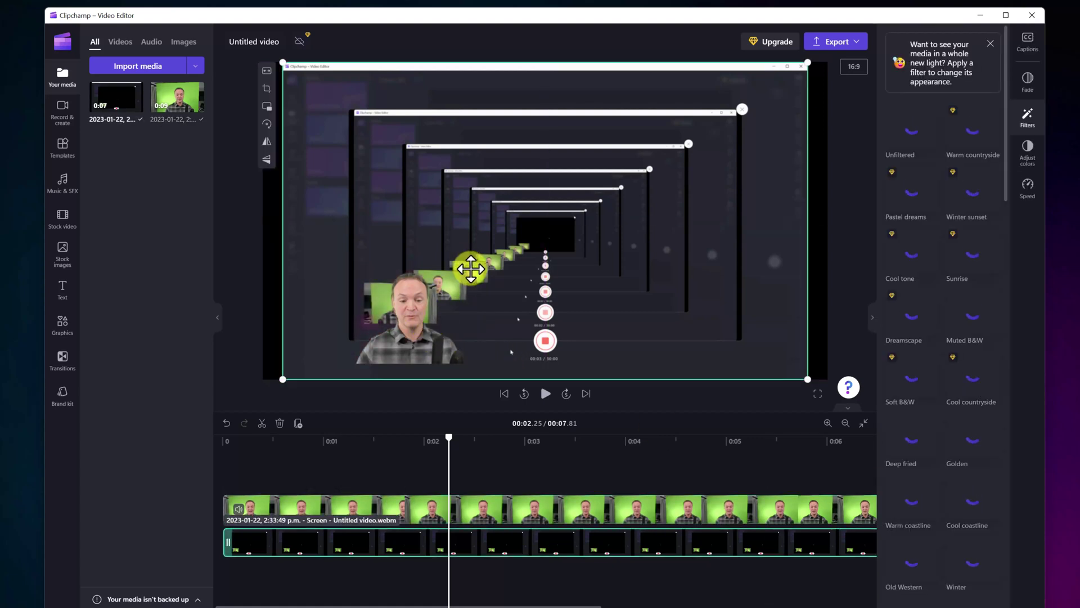
pyautogui.click(394, 509)
pyautogui.moveTo(471, 257); pyautogui.dragTo(584, 163)
pyautogui.moveTo(491, 309); pyautogui.dragTo(409, 325)
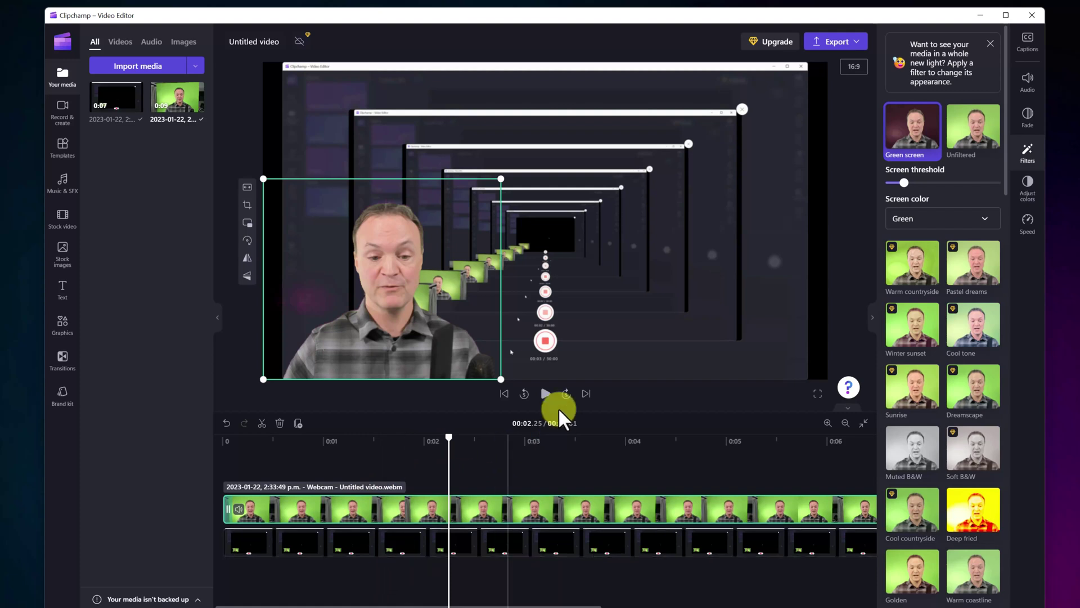
# Play and pause the composite to check it, then bring up the Export quality choices
pyautogui.click(546, 394)
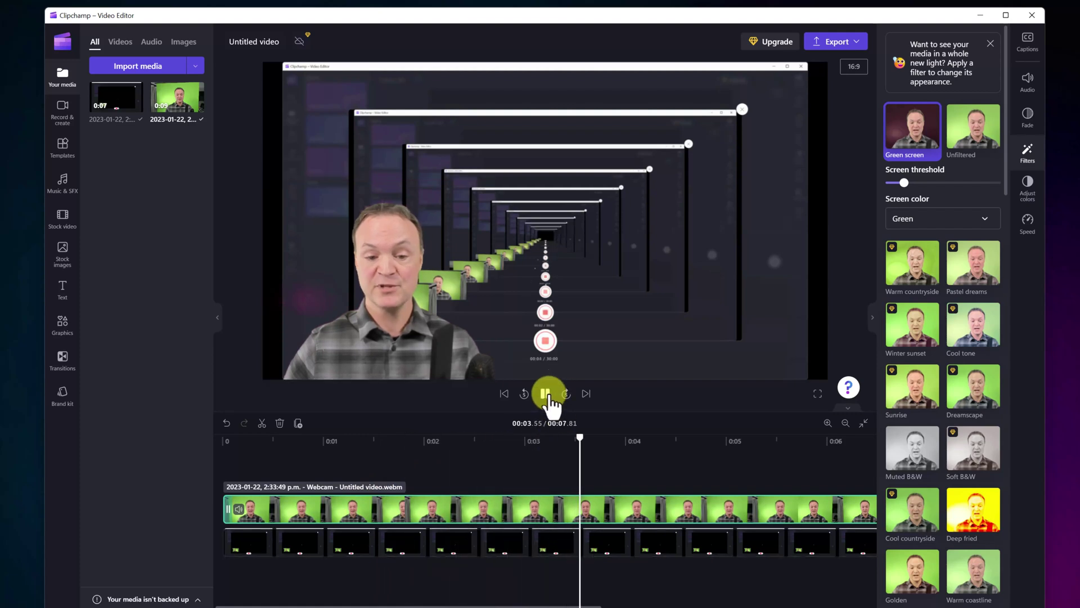
pyautogui.click(546, 393)
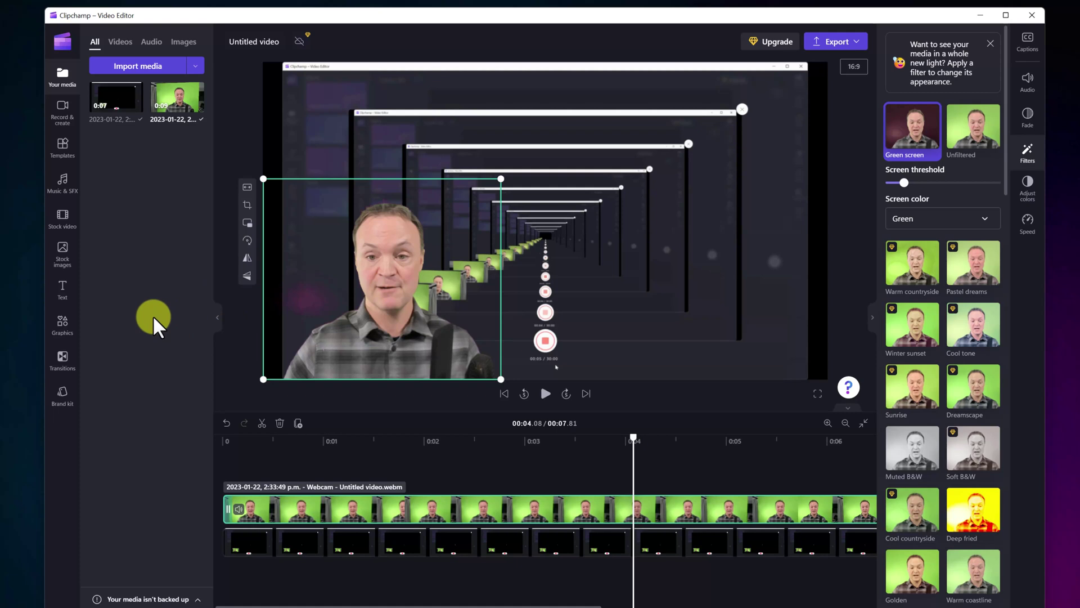
pyautogui.click(860, 51)
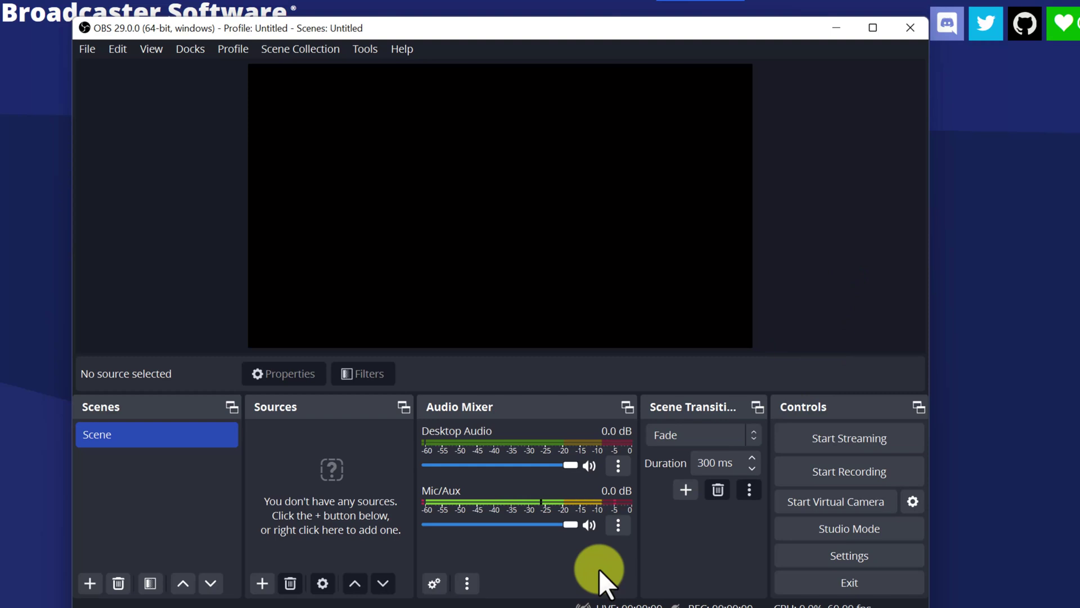
# Add a Video Capture Device webcam source and move it to the canvas's bottom-left corner
pyautogui.click(262, 583)
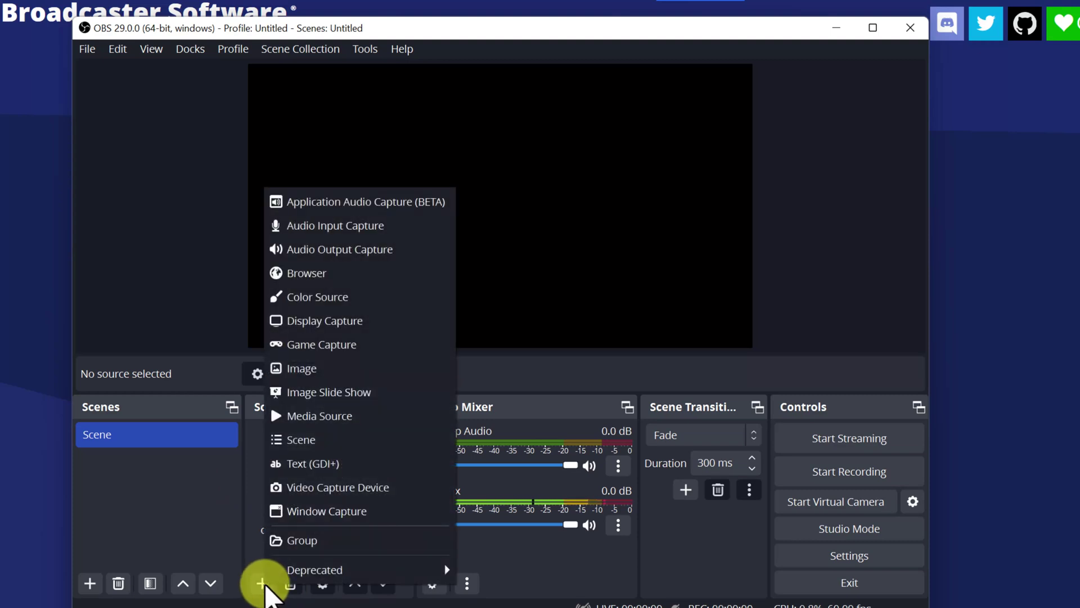
pyautogui.click(378, 489)
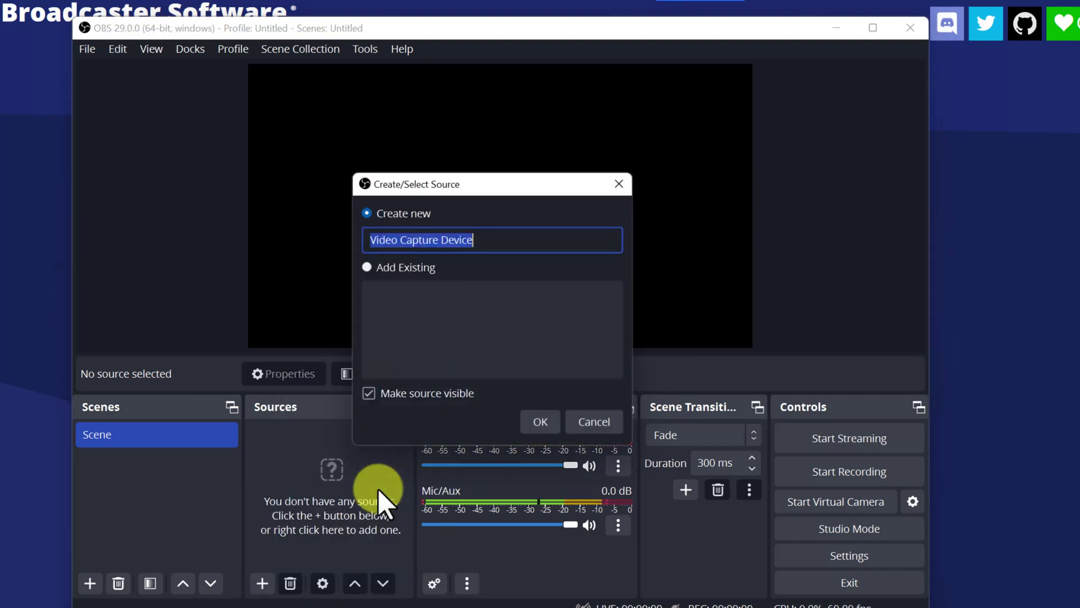
pyautogui.click(540, 424)
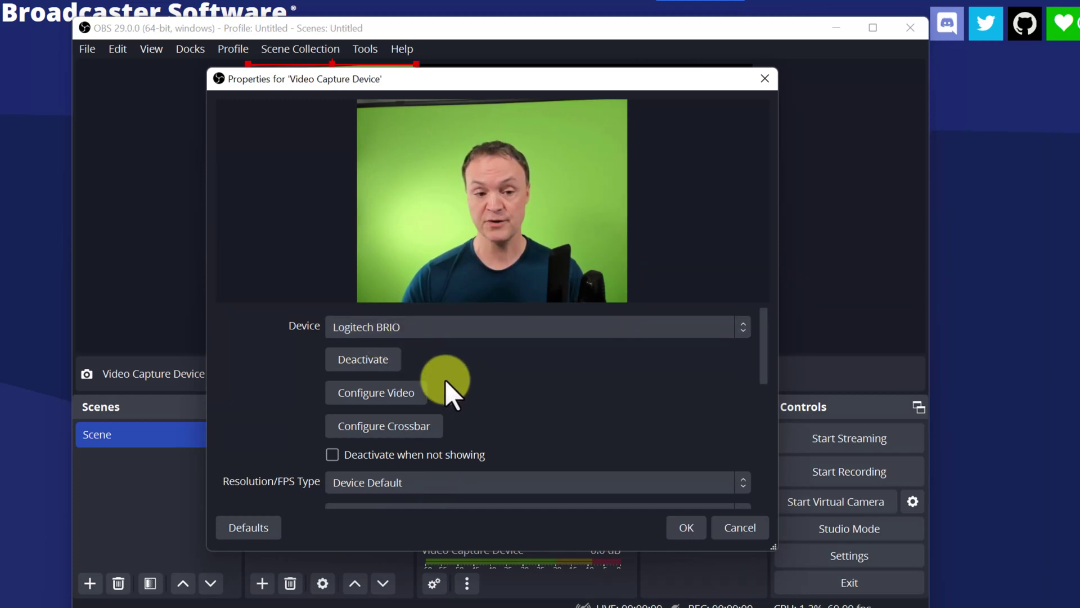
pyautogui.click(678, 528)
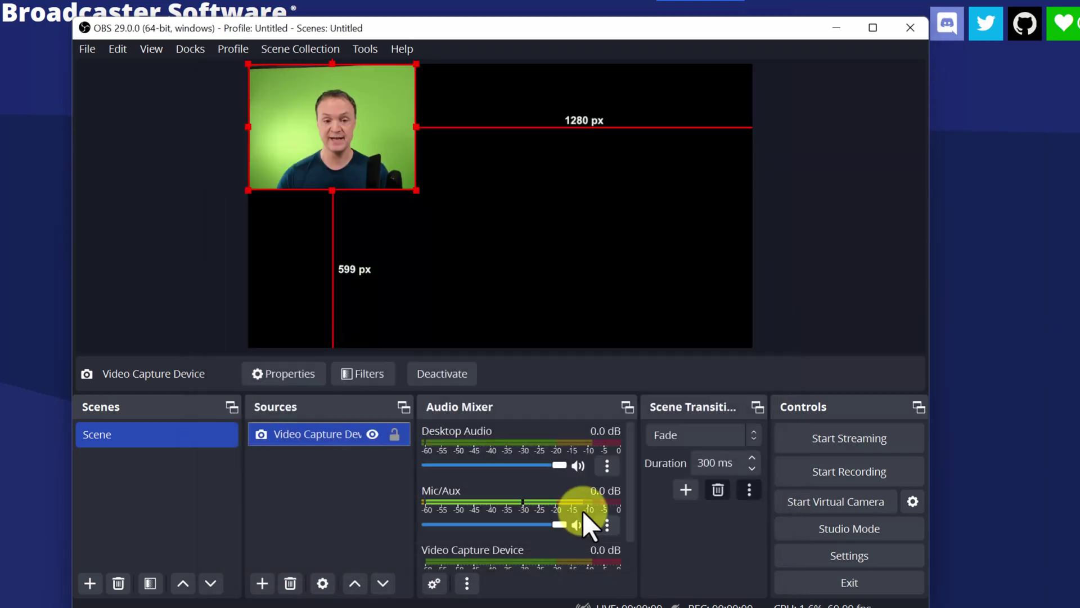
pyautogui.moveTo(312, 131); pyautogui.dragTo(311, 280)
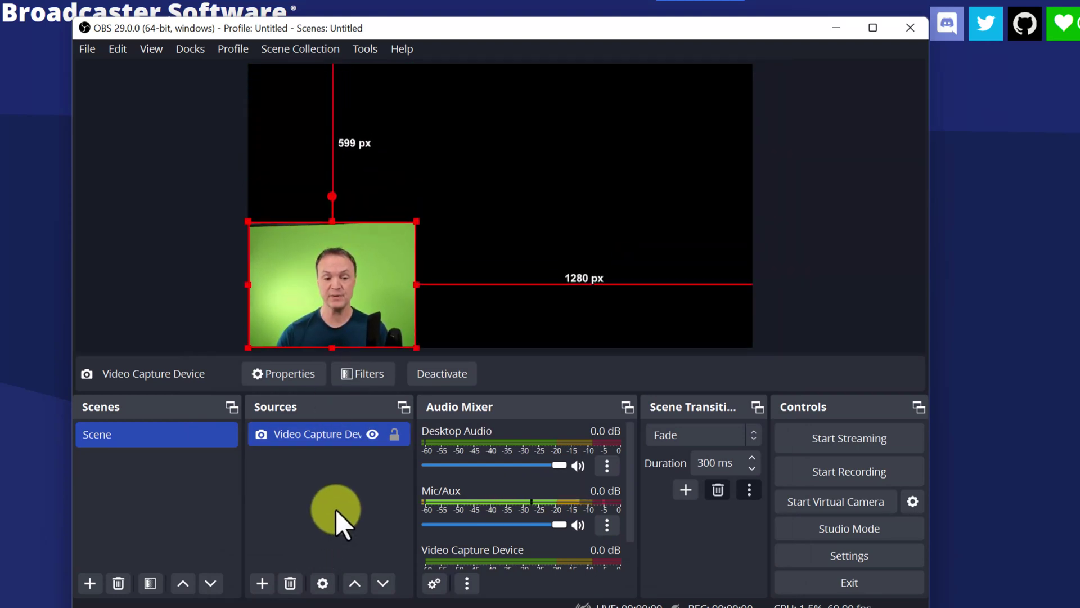
pyautogui.click(263, 585)
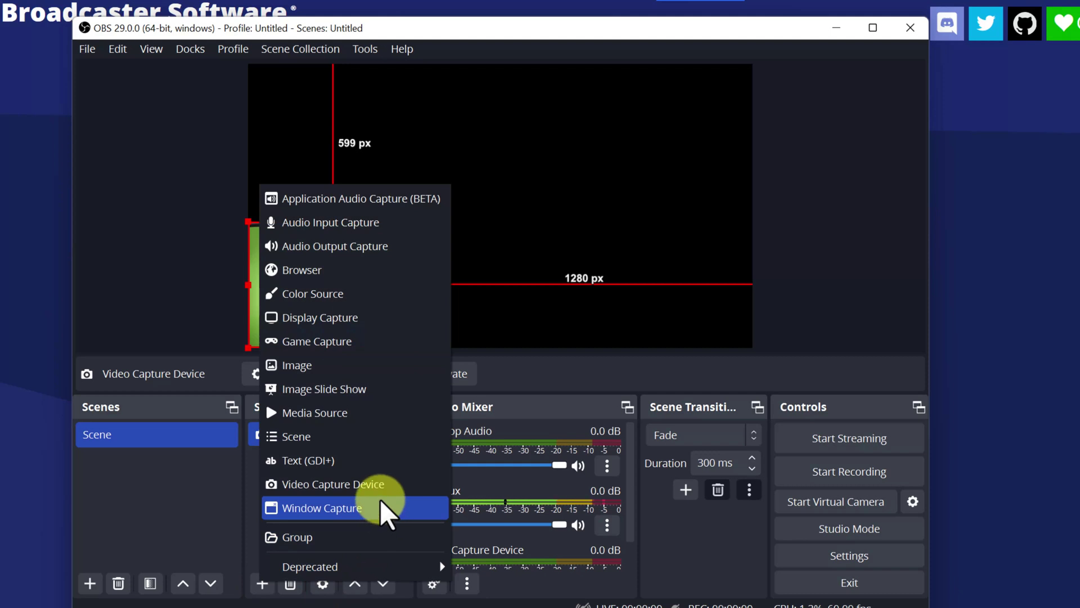
# Add a Display Capture source of the primary monitor with default settings
pyautogui.click(353, 319)
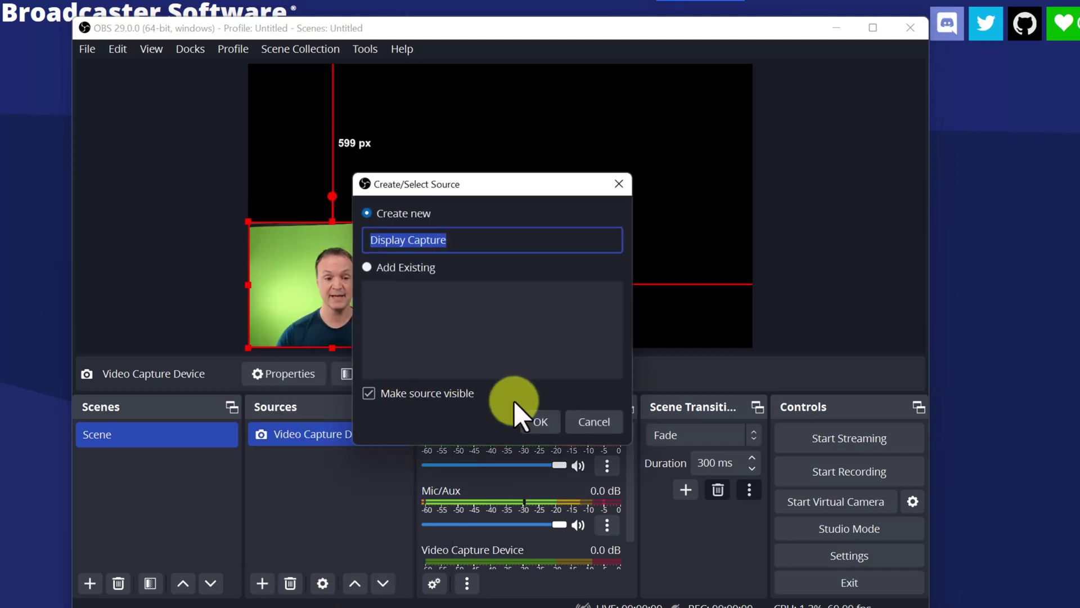
pyautogui.click(539, 420)
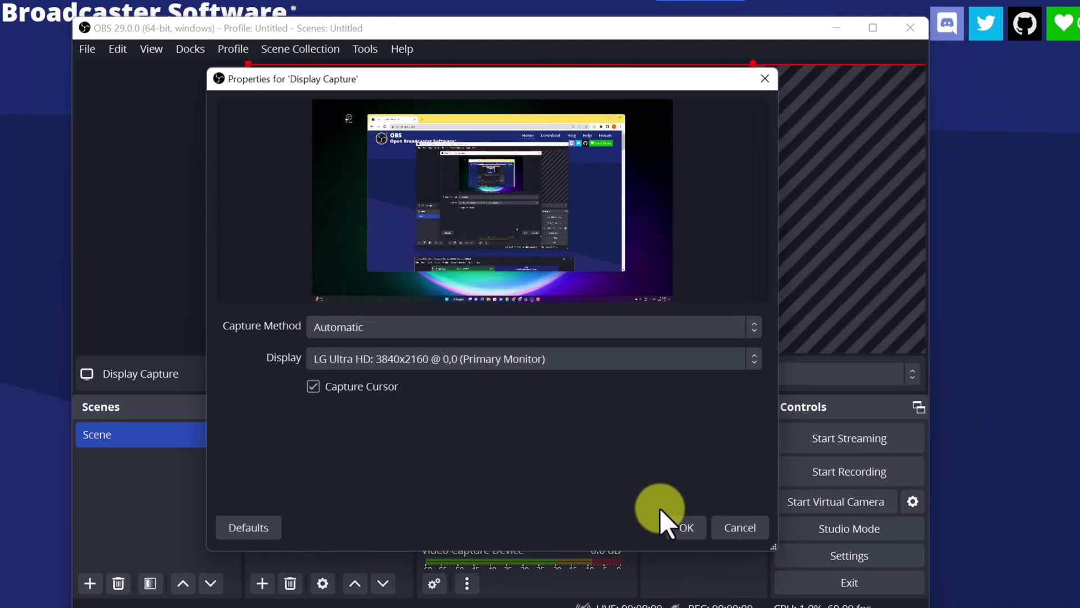
pyautogui.click(687, 525)
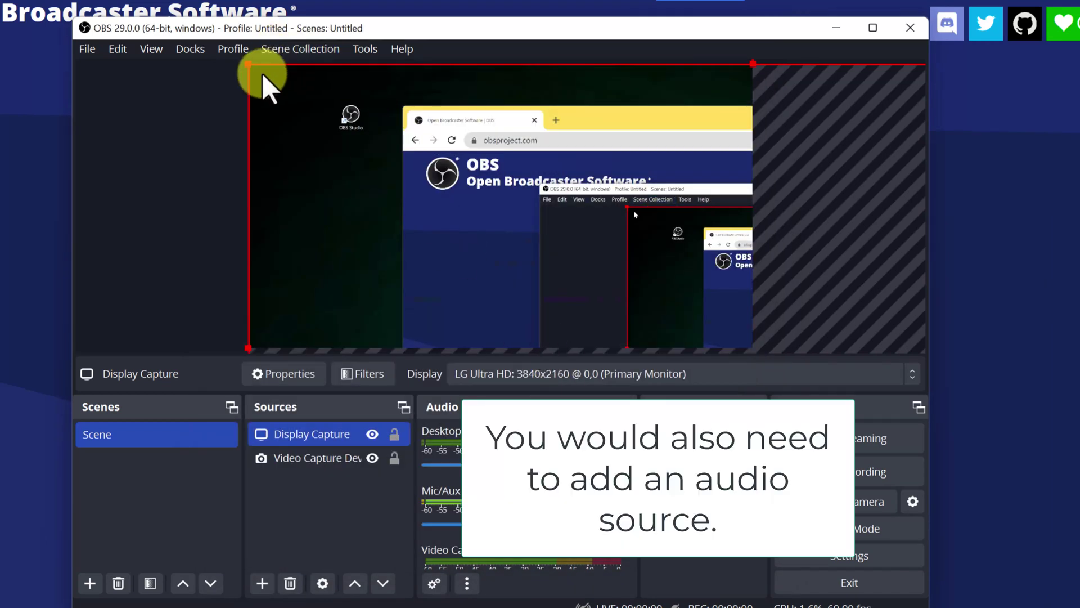
# Shrink the display capture, snap it to the top-left, and layer the webcam above it
pyautogui.moveTo(250, 66); pyautogui.dragTo(393, 147)
pyautogui.moveTo(506, 259); pyautogui.dragTo(361, 188)
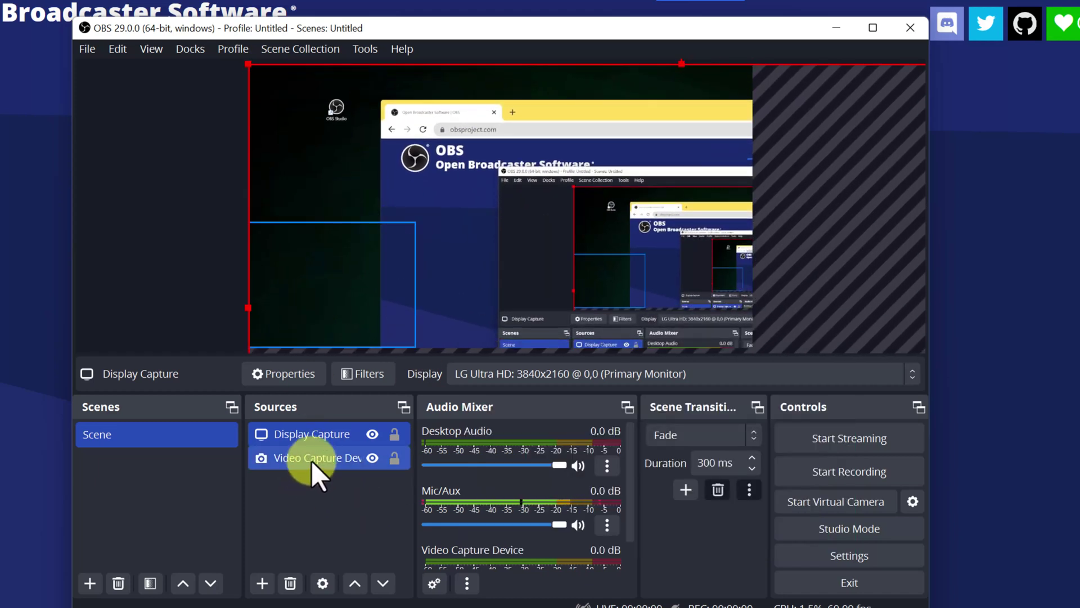
pyautogui.moveTo(302, 456); pyautogui.dragTo(306, 431)
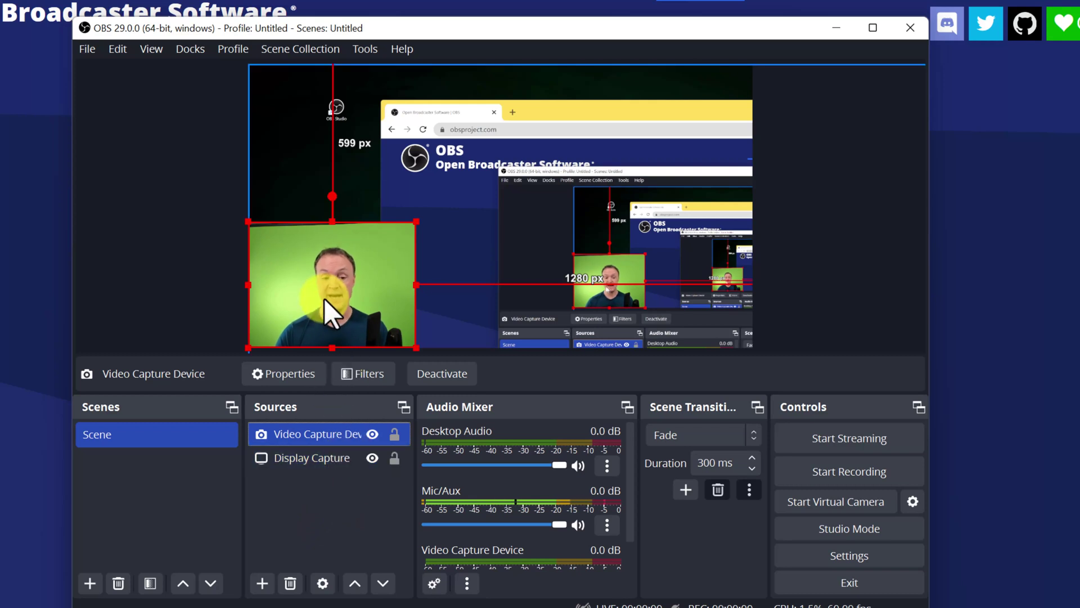
# Add a green Chroma Key filter to the Video Capture Device with Similarity around 420
pyautogui.rightClick(301, 433)
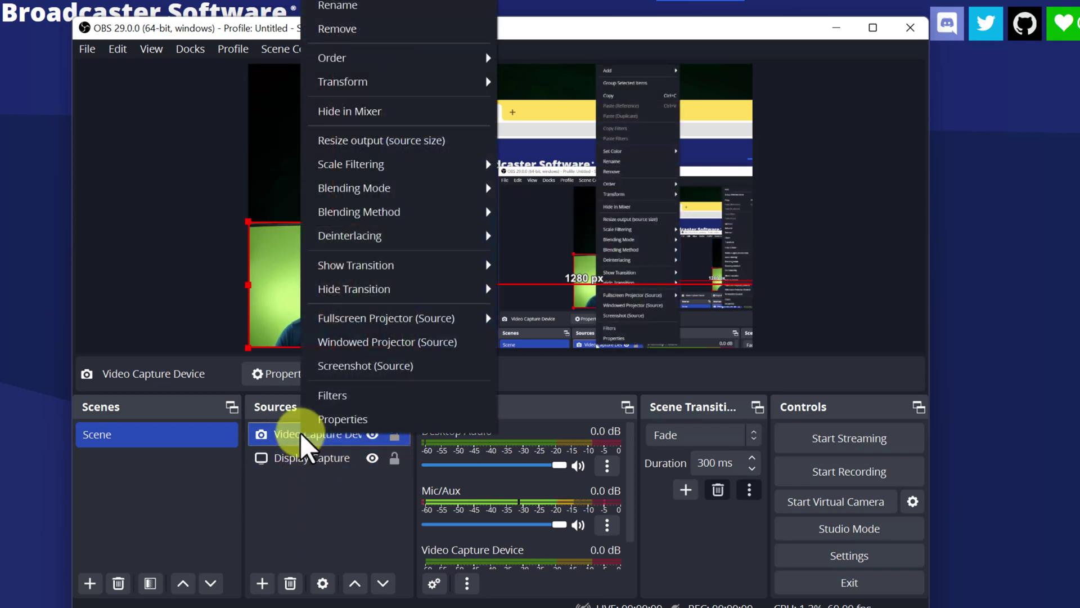
pyautogui.click(332, 396)
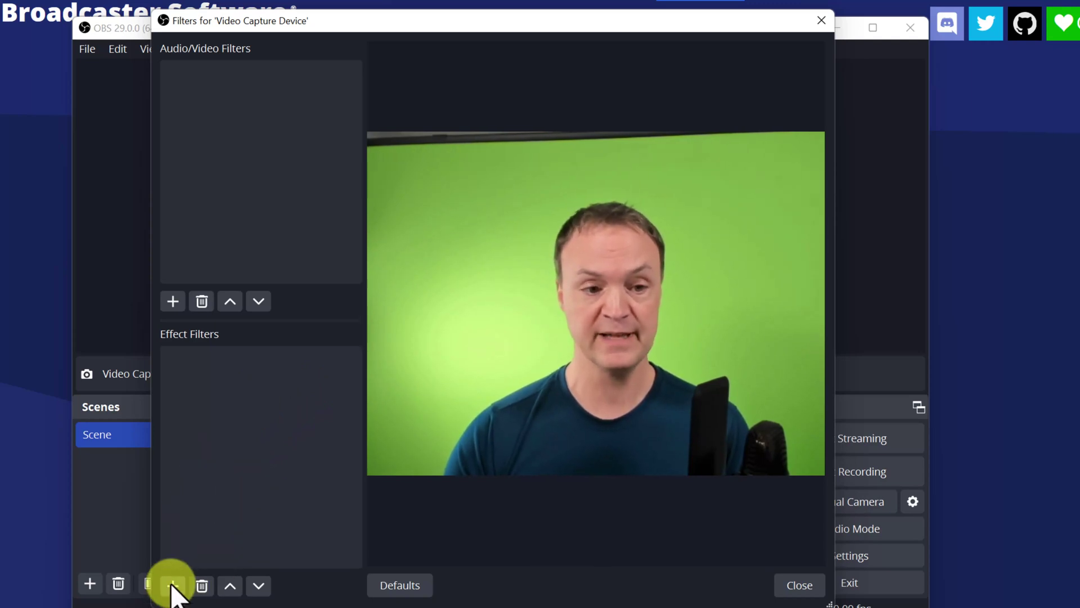
pyautogui.click(173, 562)
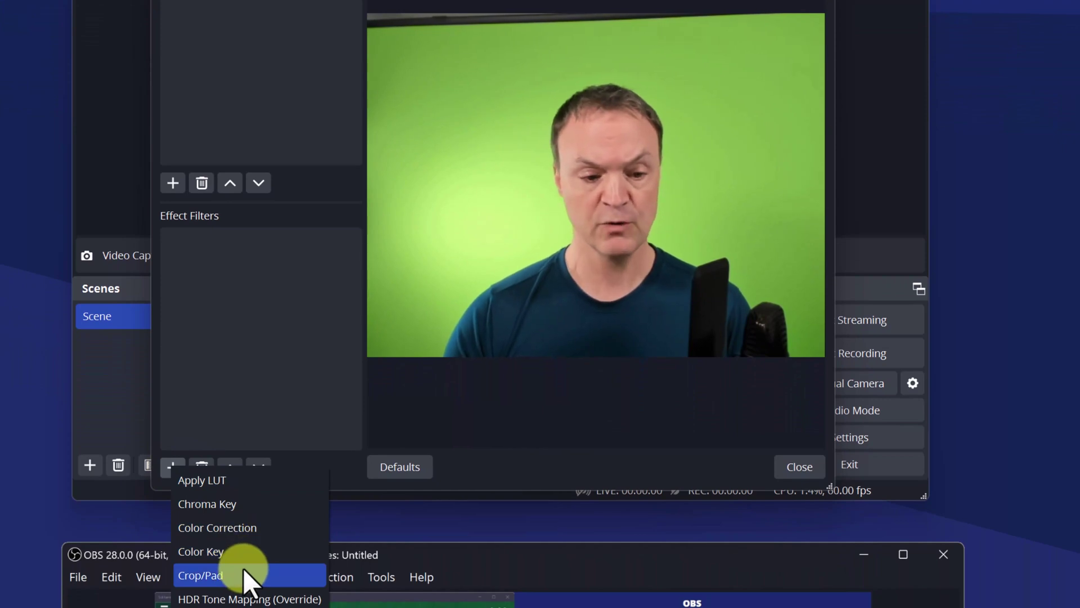
pyautogui.click(233, 506)
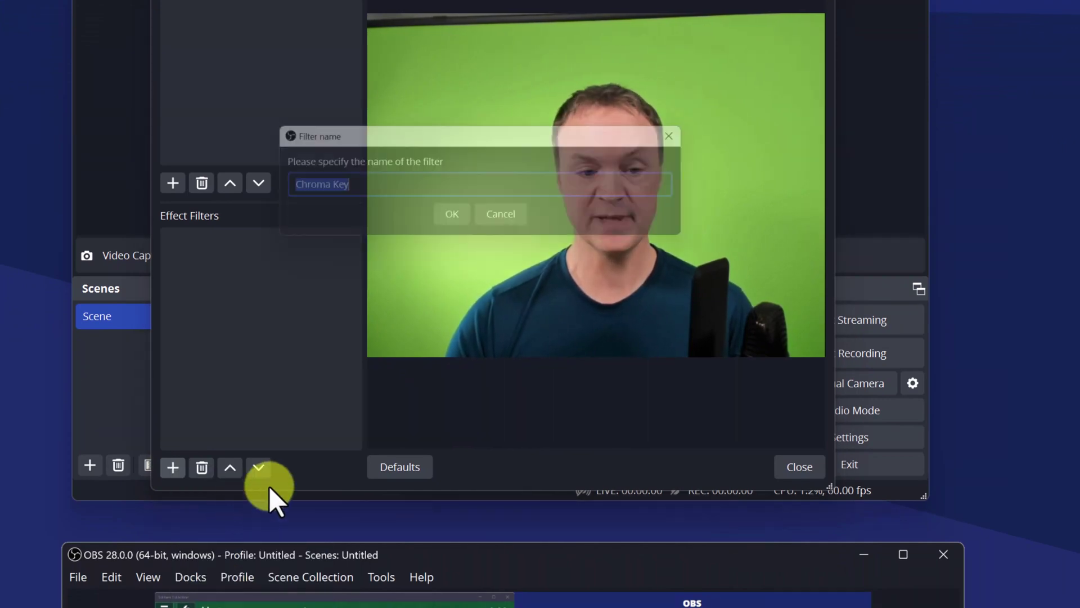
pyautogui.click(450, 223)
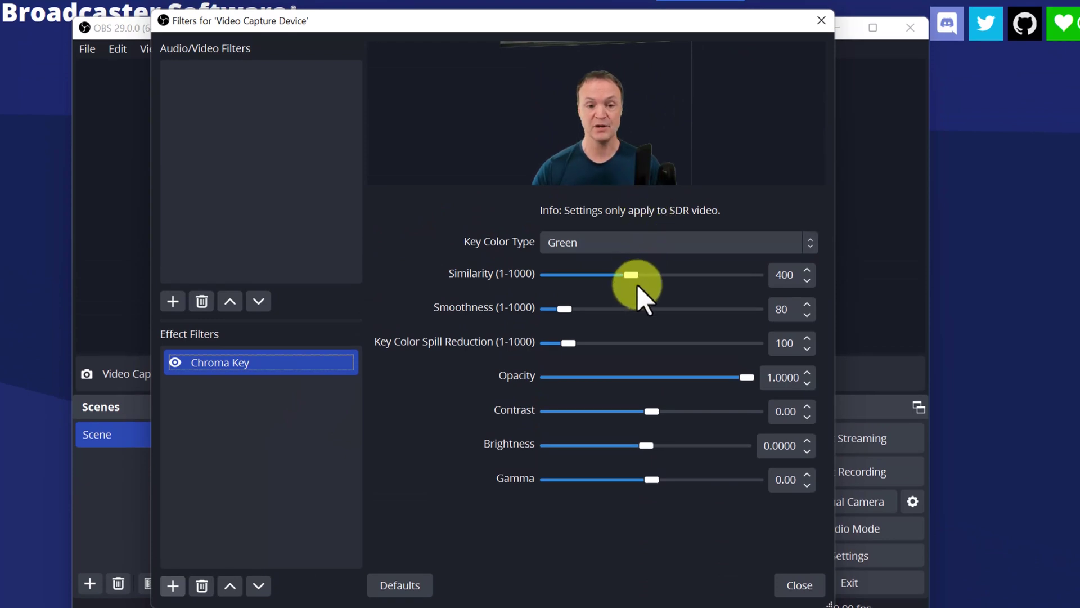
pyautogui.moveTo(633, 278)
pyautogui.mouseDown()
pyautogui.moveTo(596, 275)
pyautogui.moveTo(635, 276)
pyautogui.mouseUp()
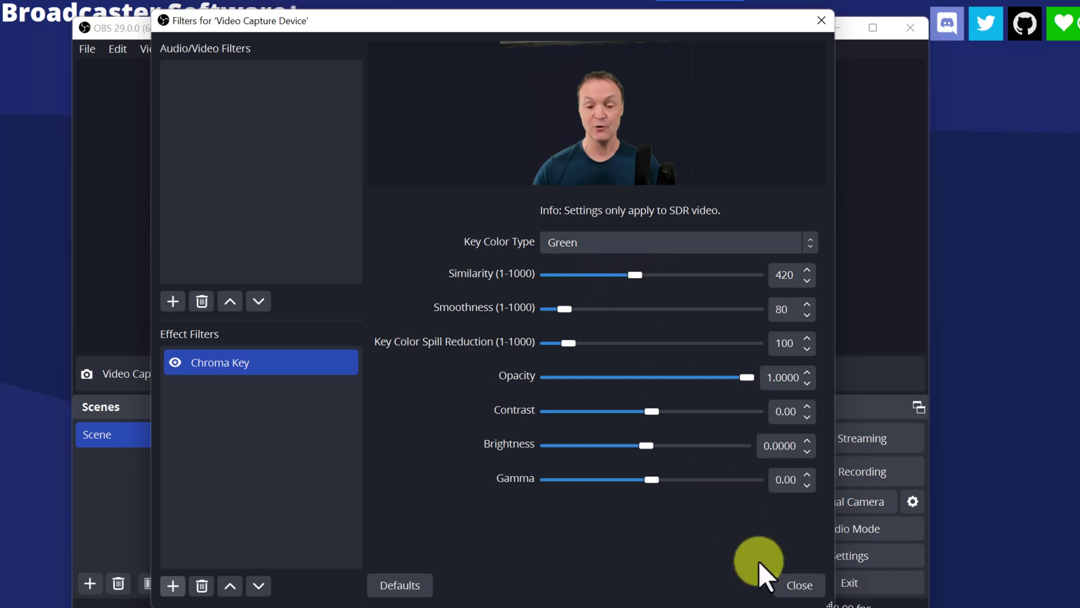
pyautogui.click(798, 590)
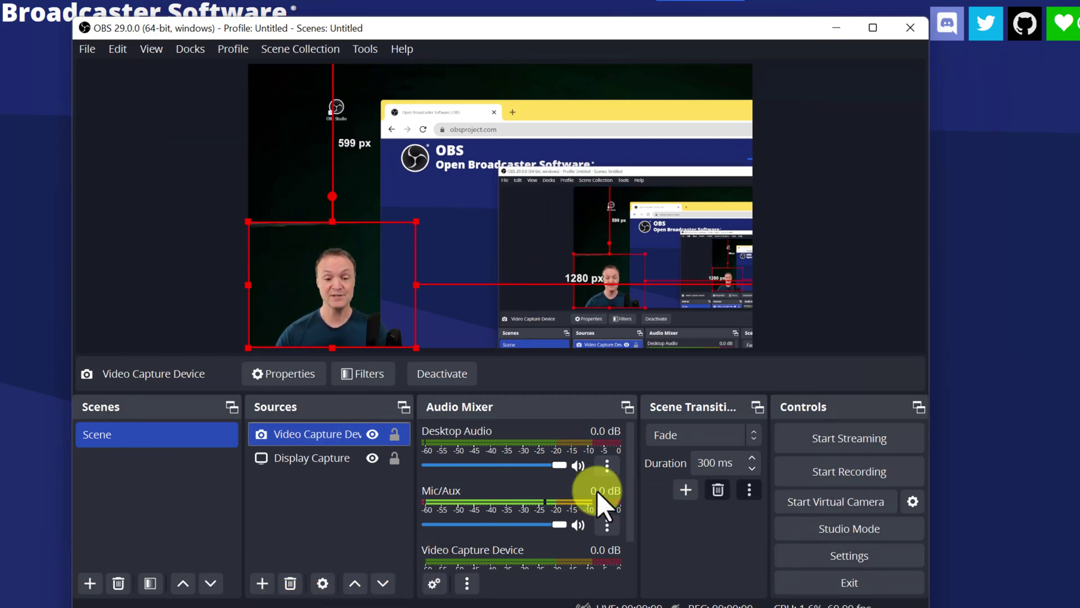
pyautogui.click(830, 481)
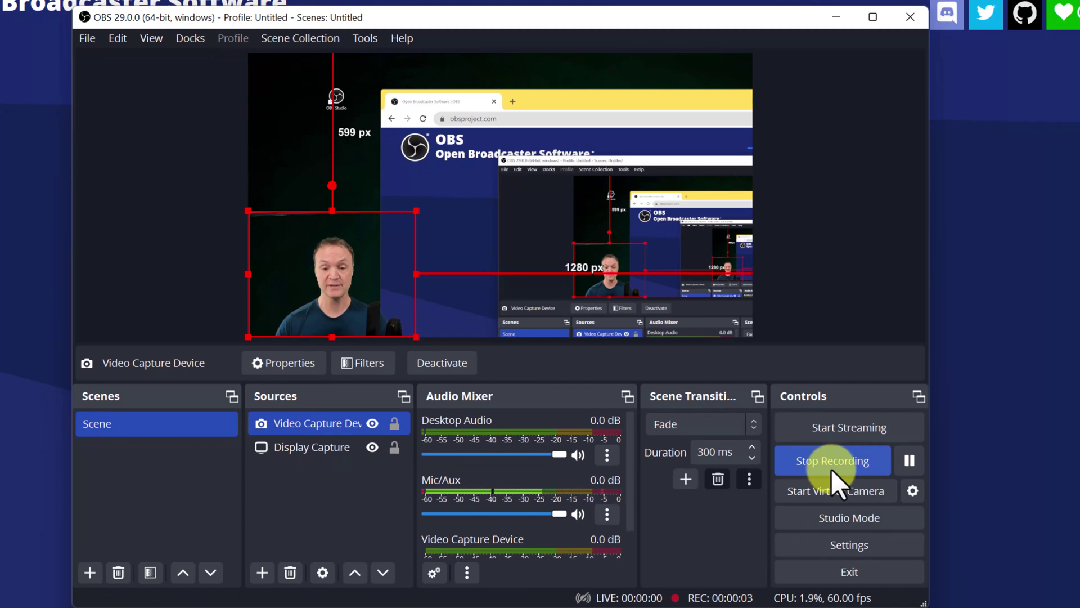
pyautogui.click(832, 468)
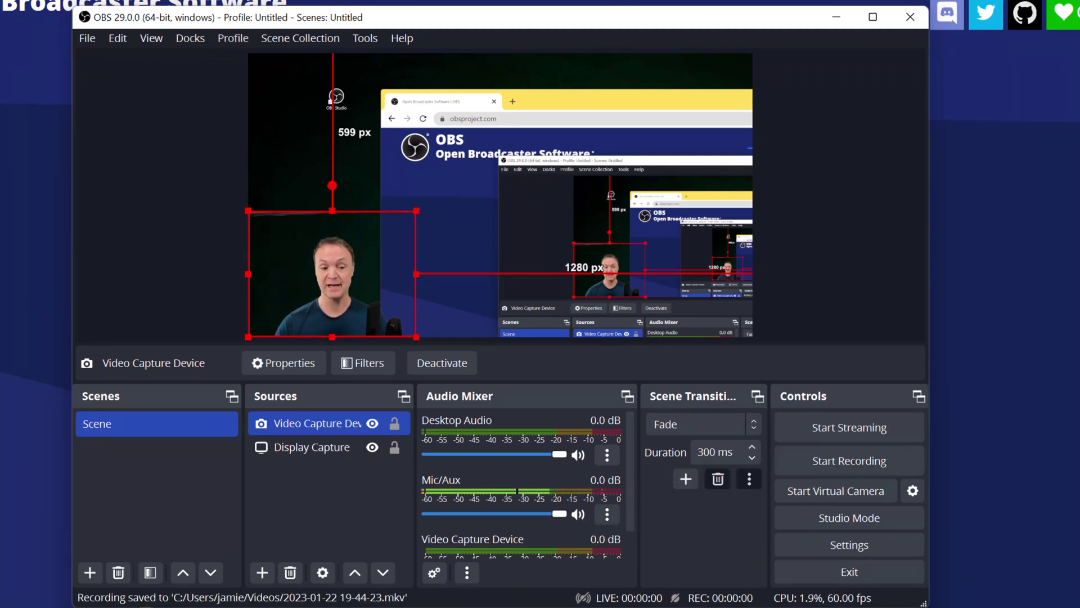